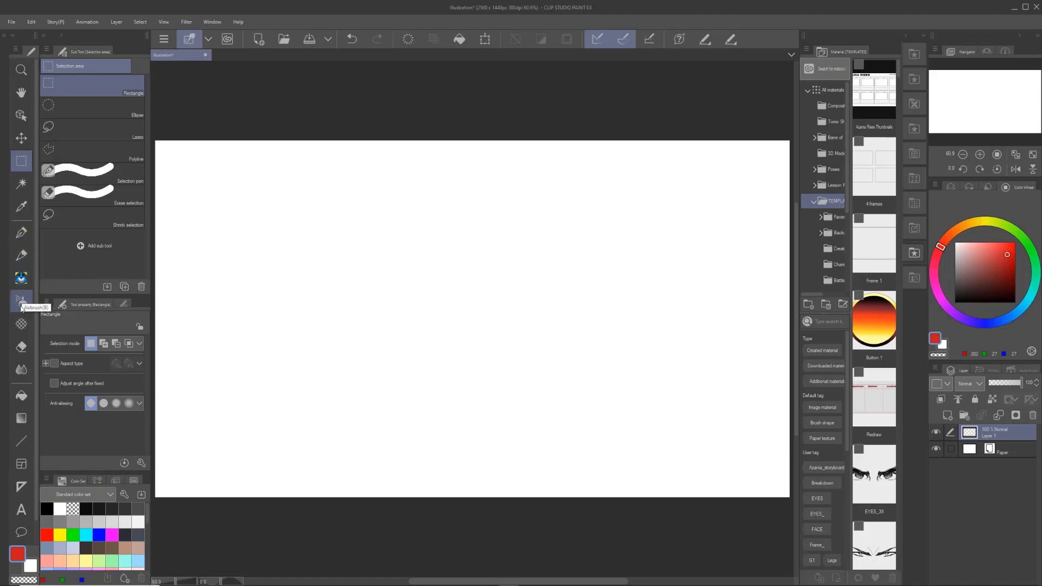
- Choose the Wet wash watercolor brush for painting
left_click(20, 279)
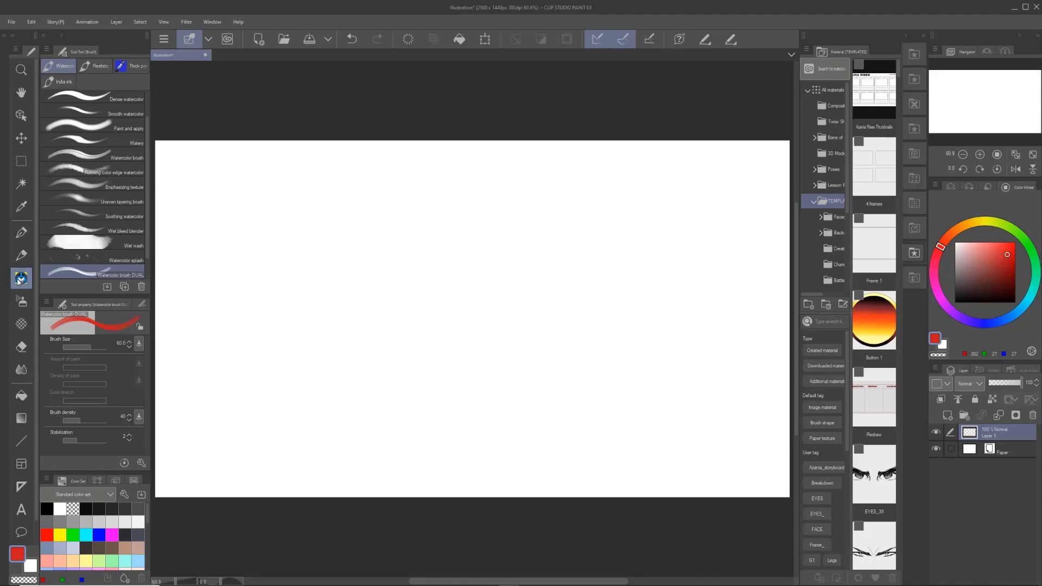
left_click(108, 159)
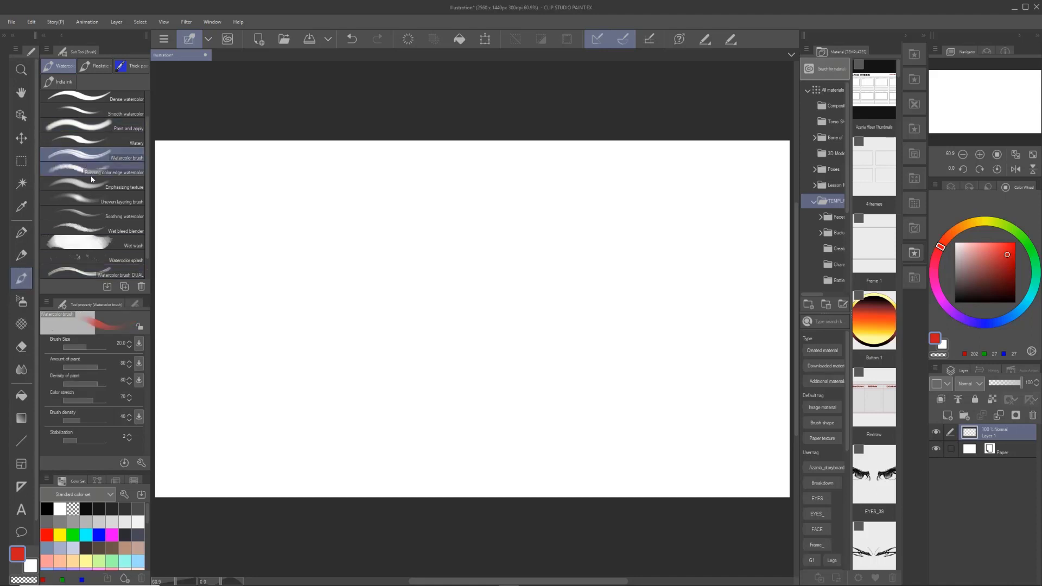
left_click(79, 242)
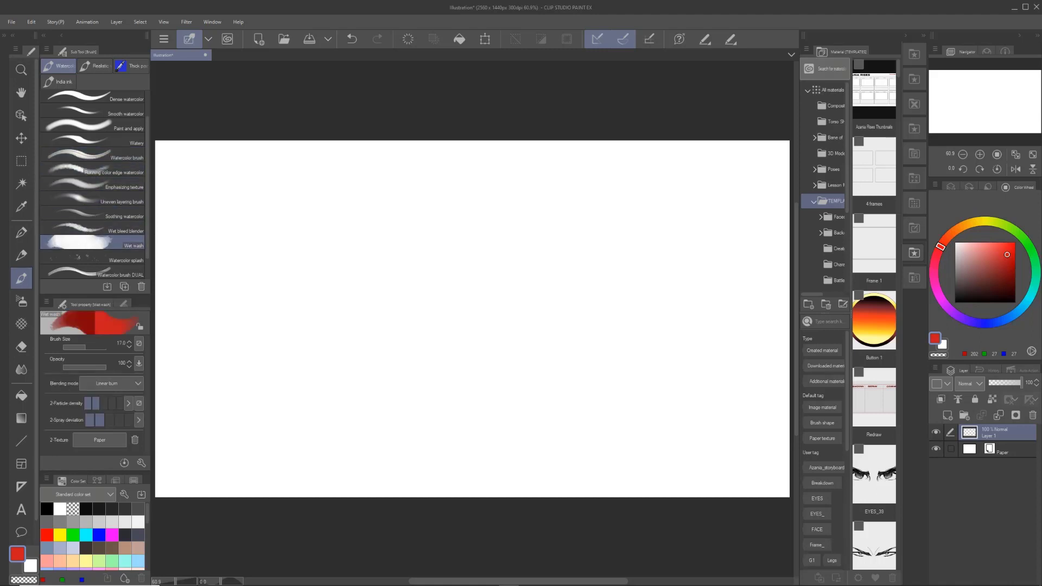
mouse_move(424, 278)
left_mouse_down()
mouse_move(418, 341)
mouse_move(436, 302)
mouse_move(453, 306)
mouse_move(431, 295)
mouse_move(417, 304)
mouse_move(470, 300)
mouse_move(448, 318)
left_mouse_up()
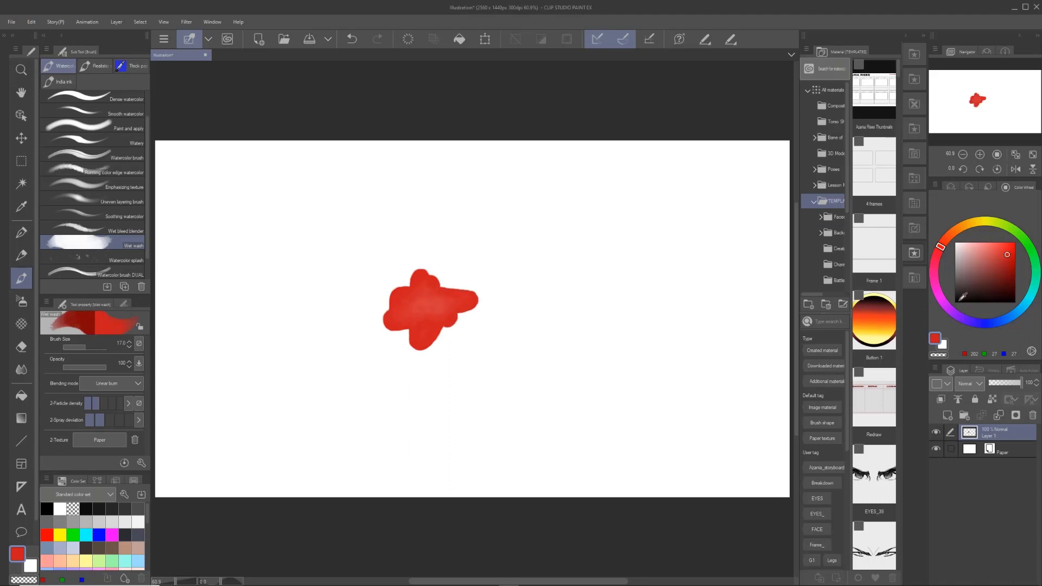
left_click(959, 300)
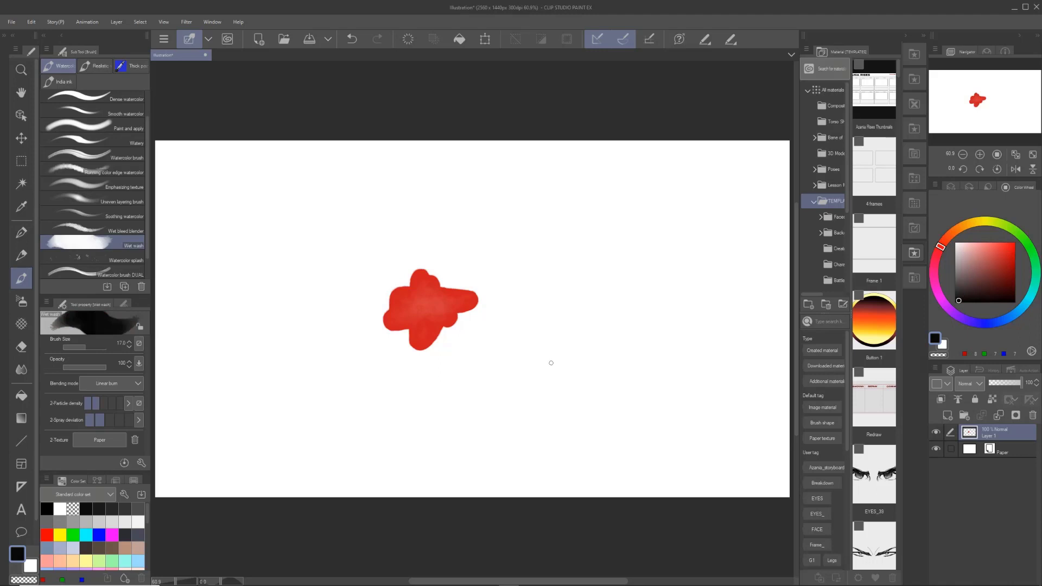
key("ctrl+z")
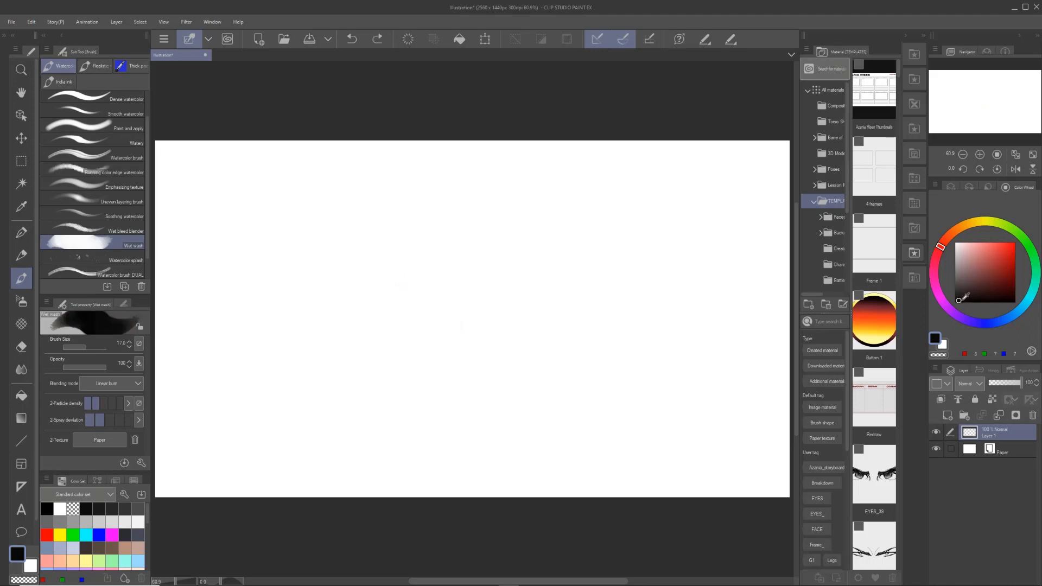
- Paint an irregular black blob with a few small dots beside it near the middle of the canvas
left_click(955, 303)
mouse_move(477, 255)
left_mouse_down()
mouse_move(493, 295)
mouse_move(462, 276)
mouse_move(512, 272)
mouse_move(474, 260)
mouse_move(485, 287)
mouse_move(502, 289)
mouse_move(474, 306)
mouse_move(443, 253)
mouse_move(450, 306)
left_mouse_up()
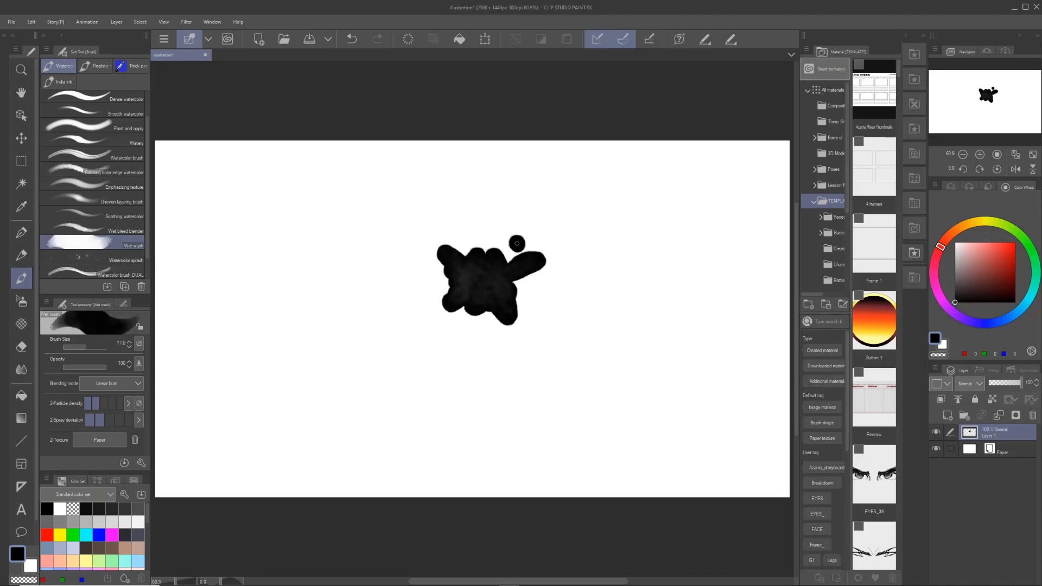
left_click(526, 281)
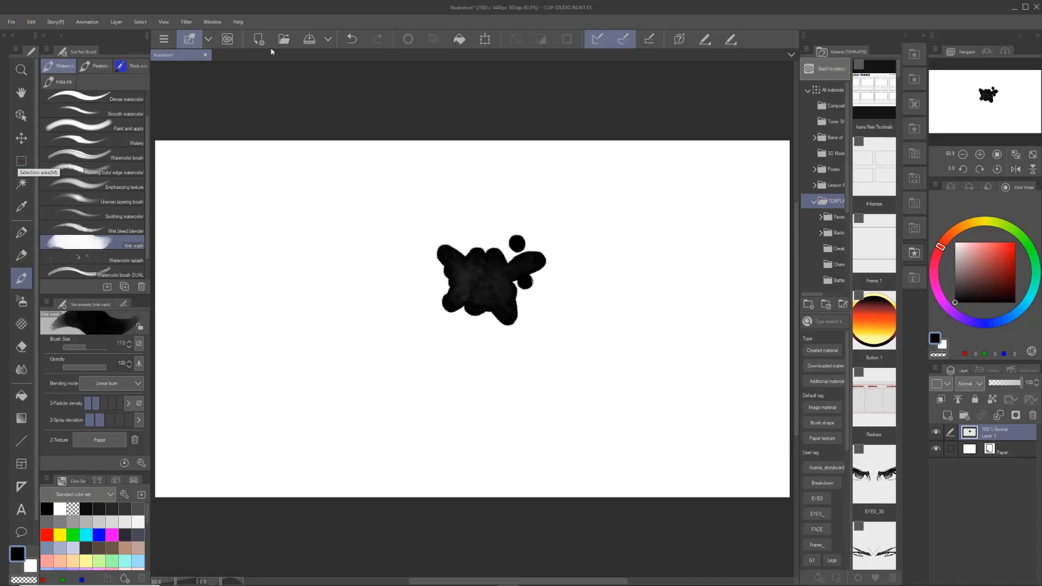
- Hide the Command Bar and show it again
left_click(212, 22)
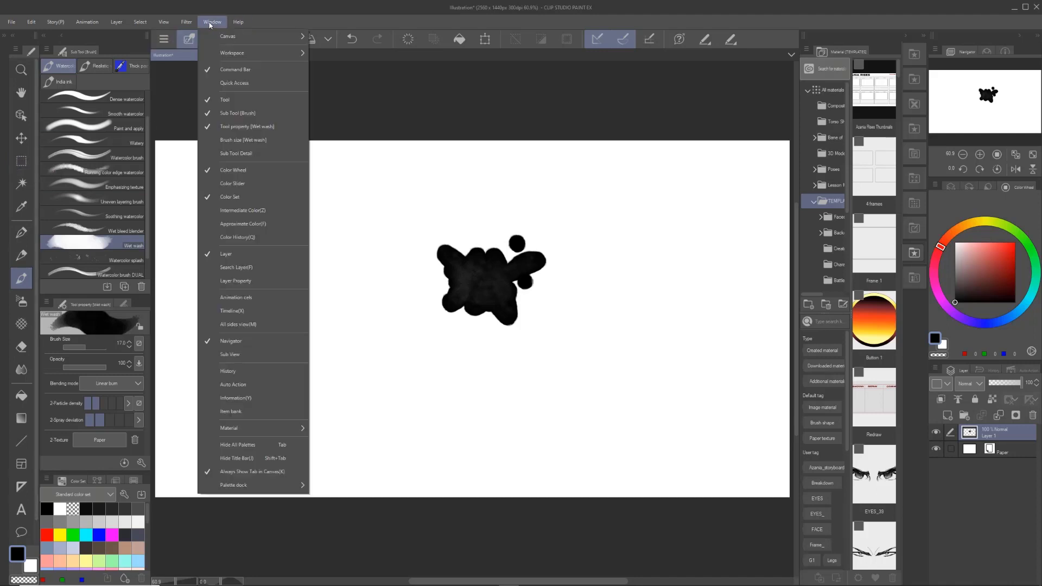
left_click(230, 71)
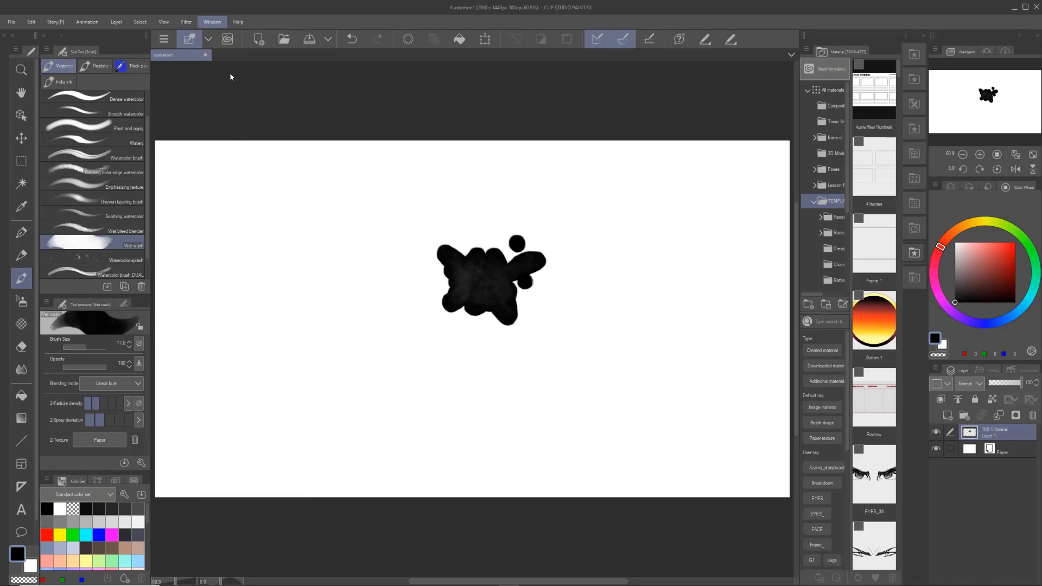
left_click(206, 24)
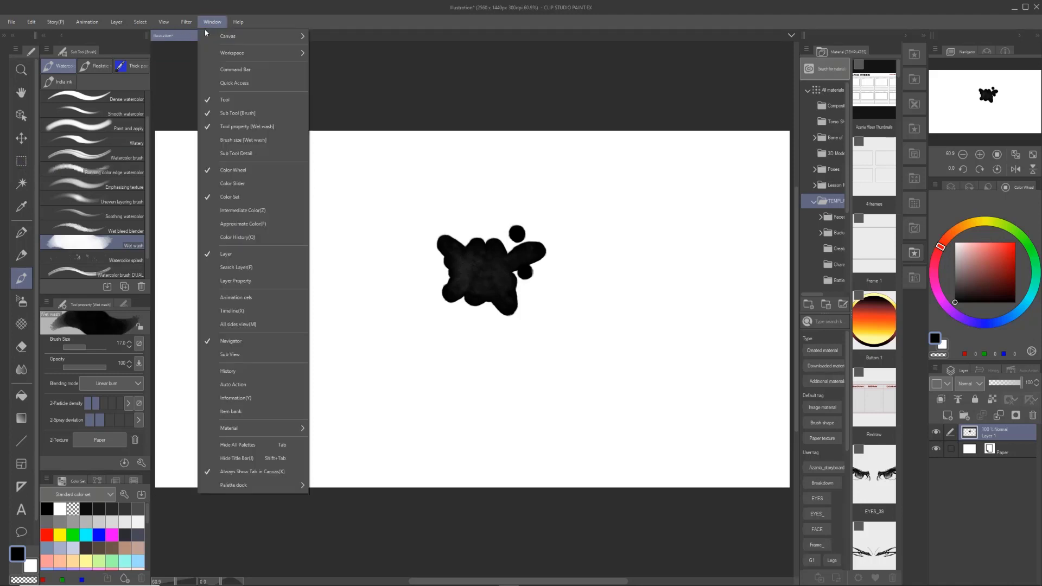
left_click(221, 70)
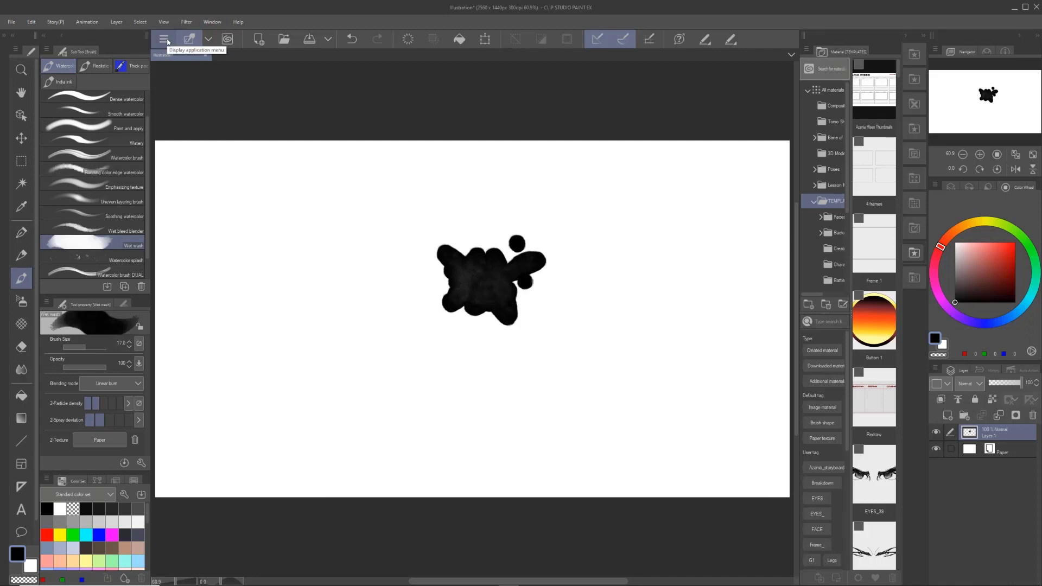
- Register the painted layer as an image material named "Blob 1" and enable its use as a brush tip shape
left_click(165, 39)
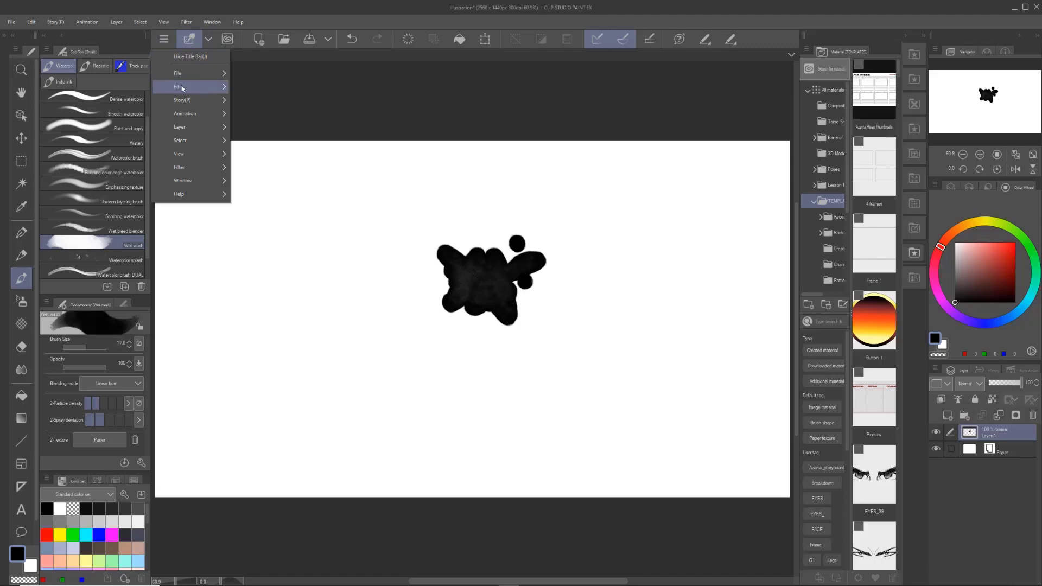
mouse_move(182, 88)
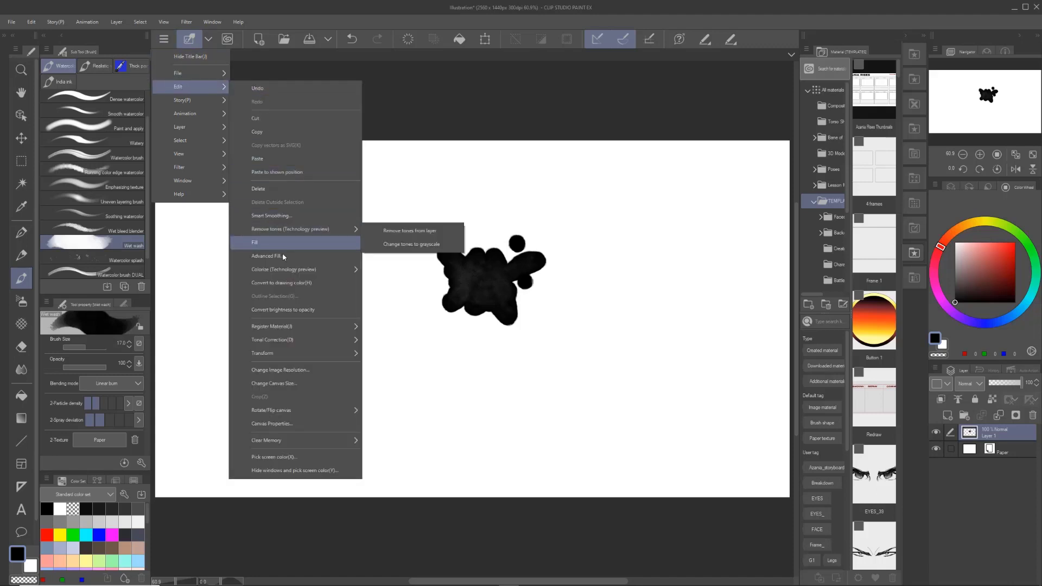
mouse_move(292, 321)
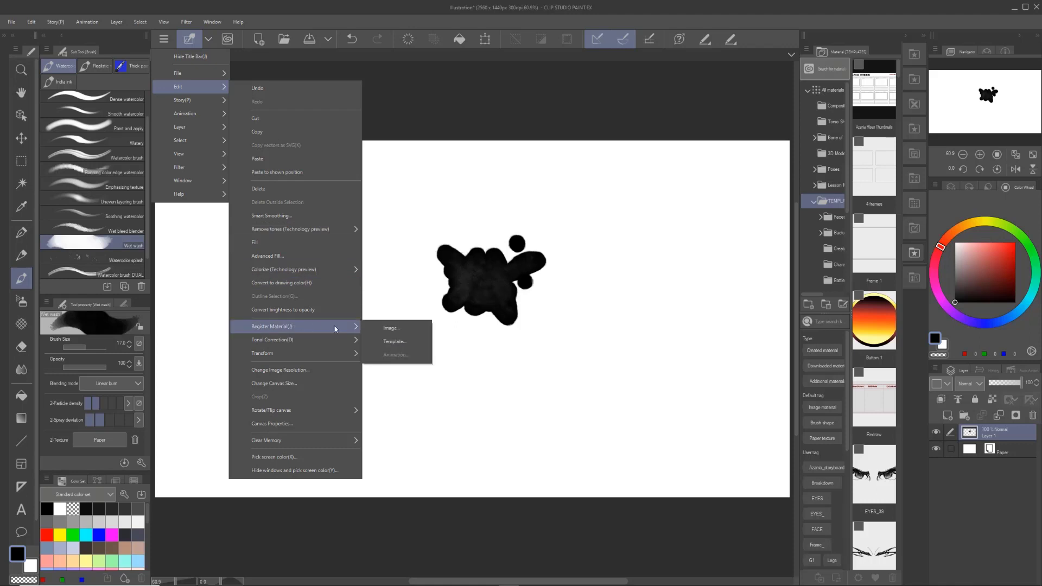
left_click(385, 329)
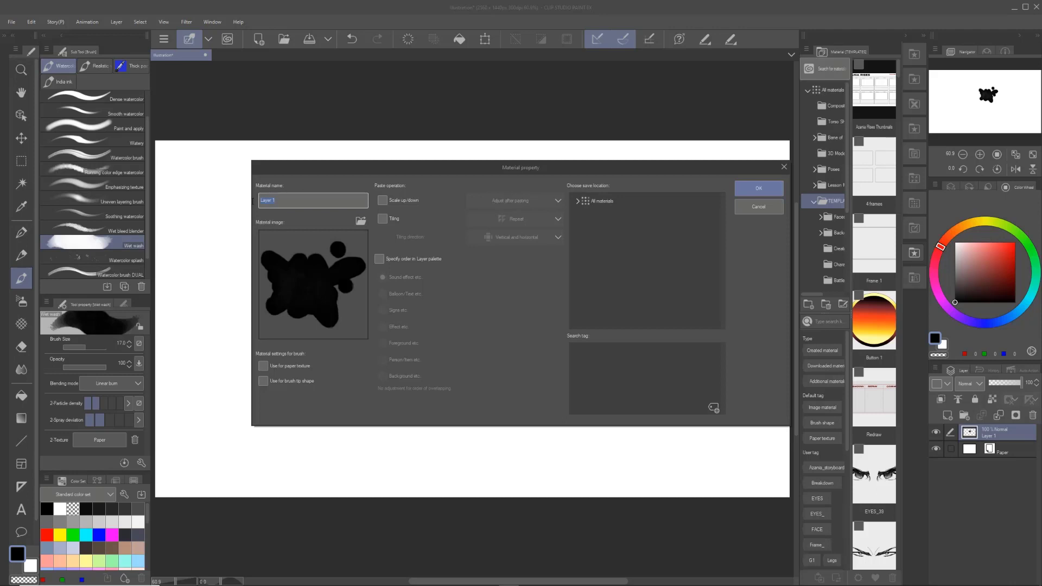
type("Blob")
left_click(262, 382)
- Expand the material folders and choose All materials as the save location
left_click(579, 201)
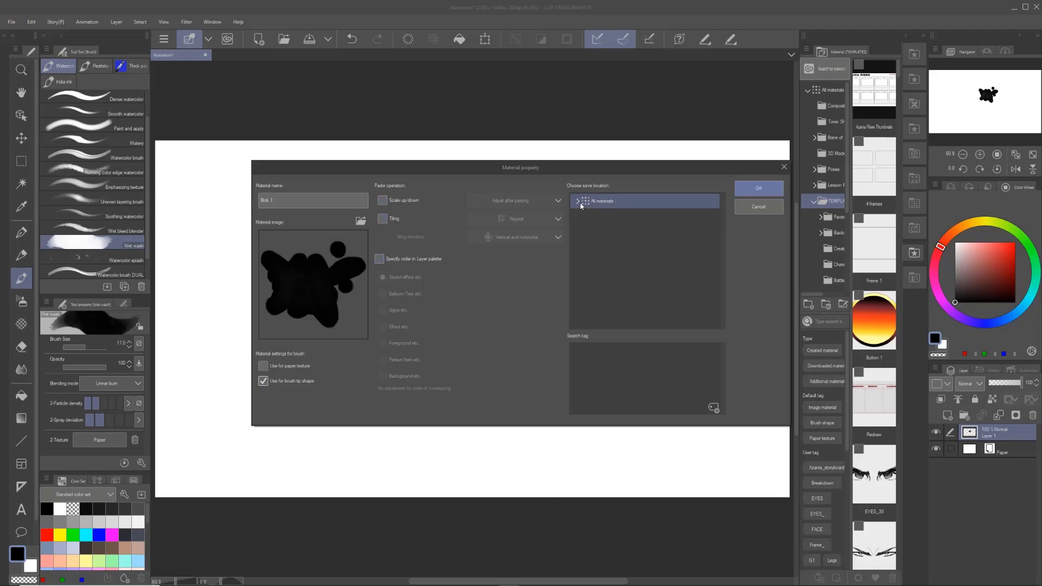
left_click(615, 251)
scroll(615, 252, "down", 5)
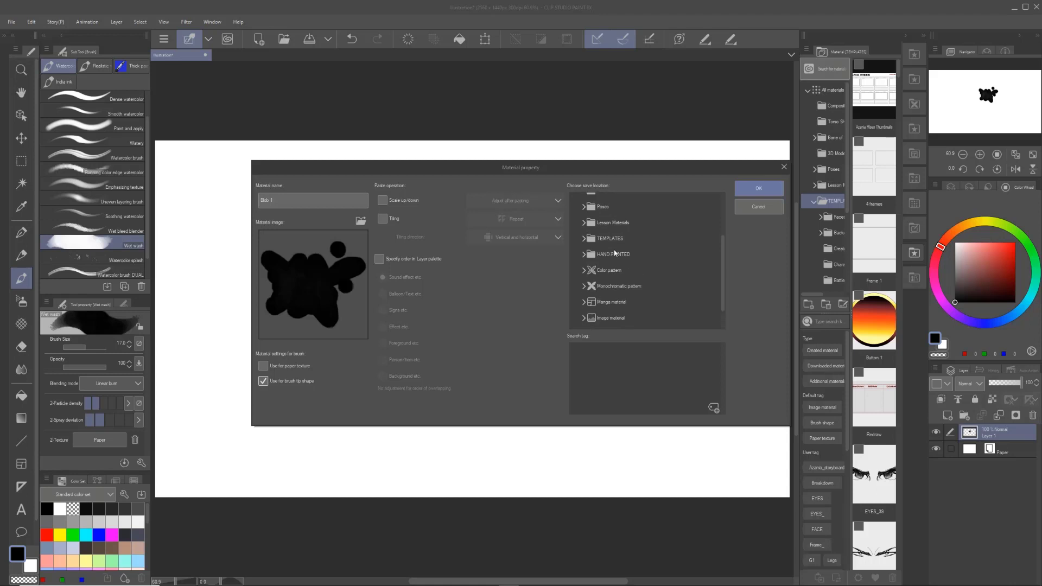
scroll(615, 253, "up", 5)
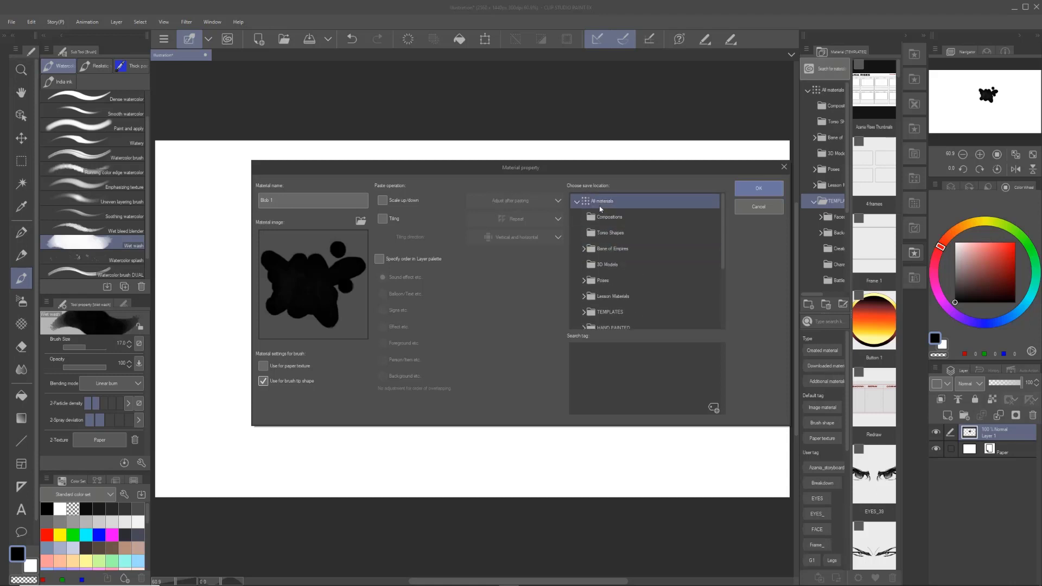
left_click(602, 205)
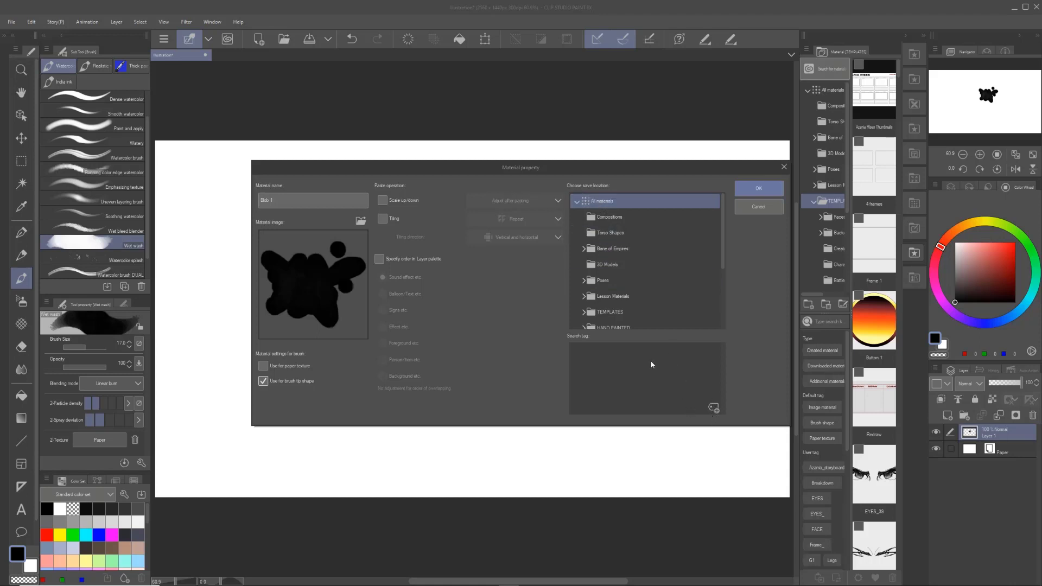
left_click(713, 407)
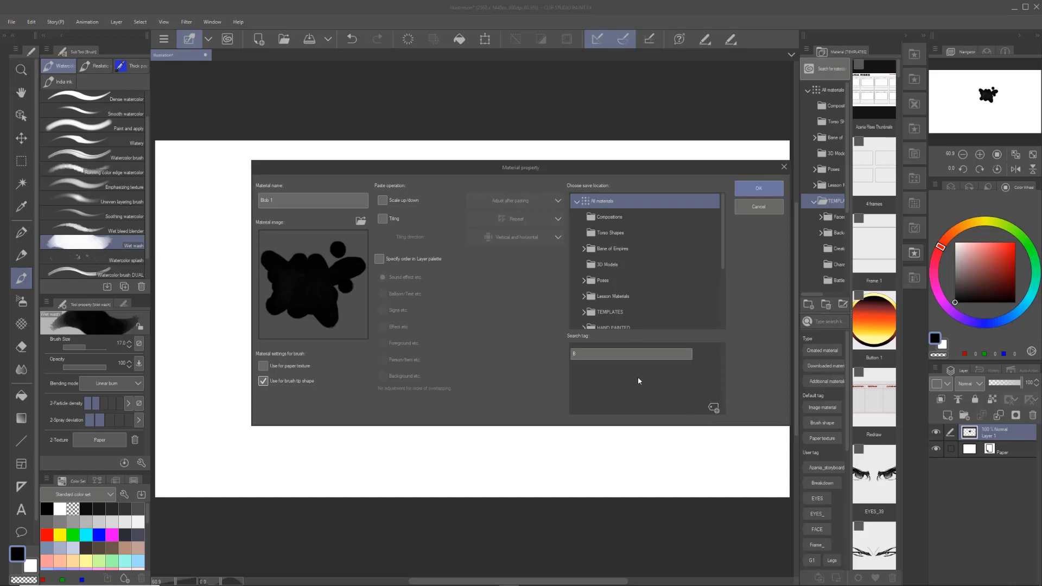
type("Blob 1")
key("Return")
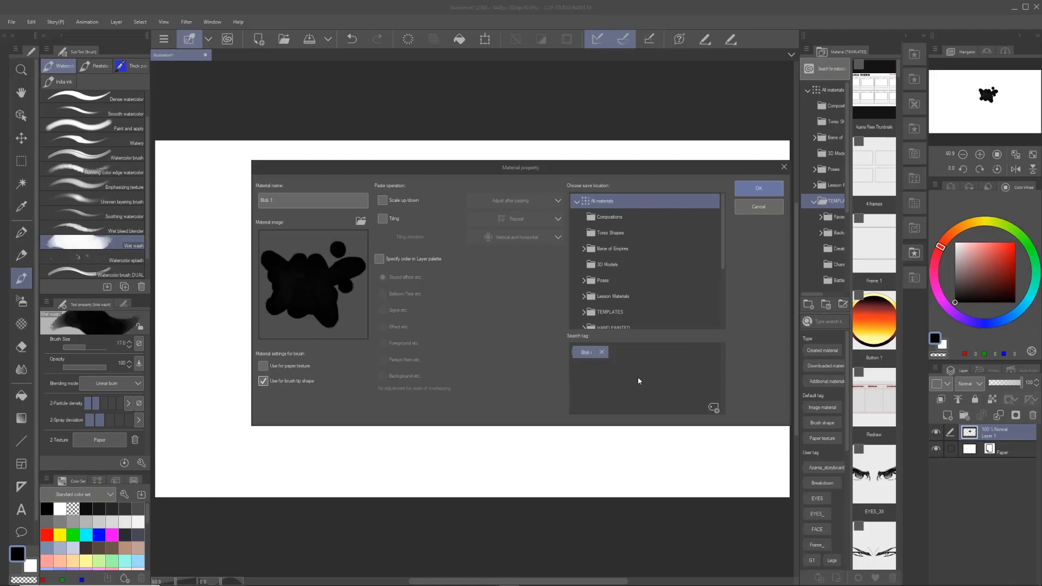
left_click(604, 353)
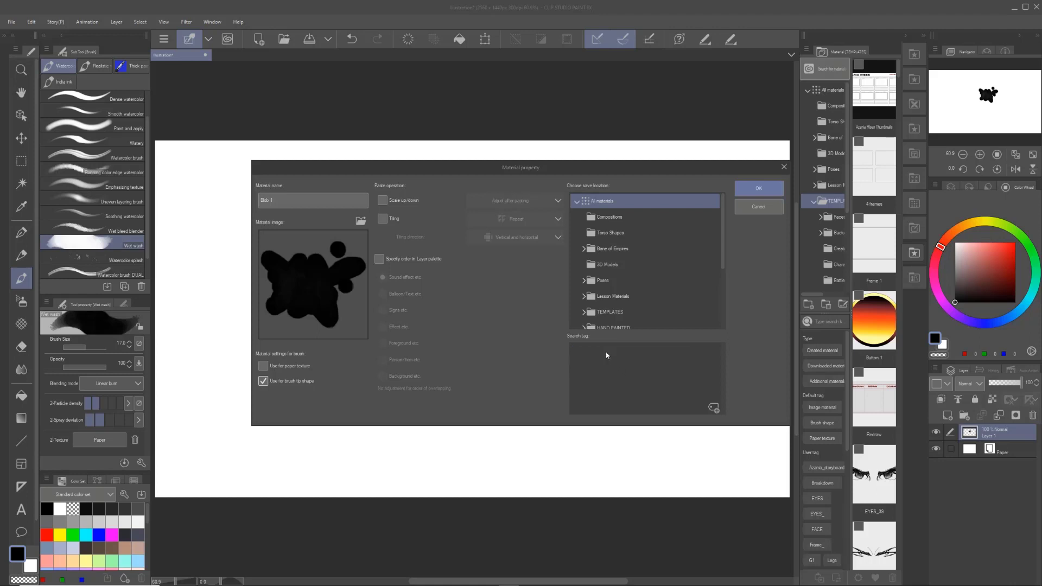
- Add the search tags "Blob 1" and "Paint brush" to the material
left_click(714, 407)
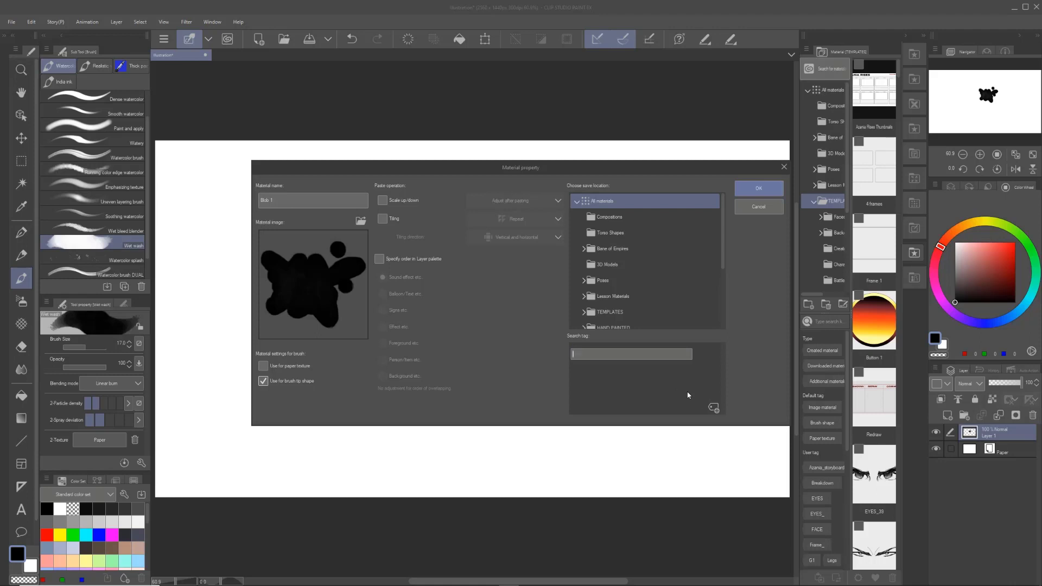
type("Blob 1")
key("Return")
left_click(713, 406)
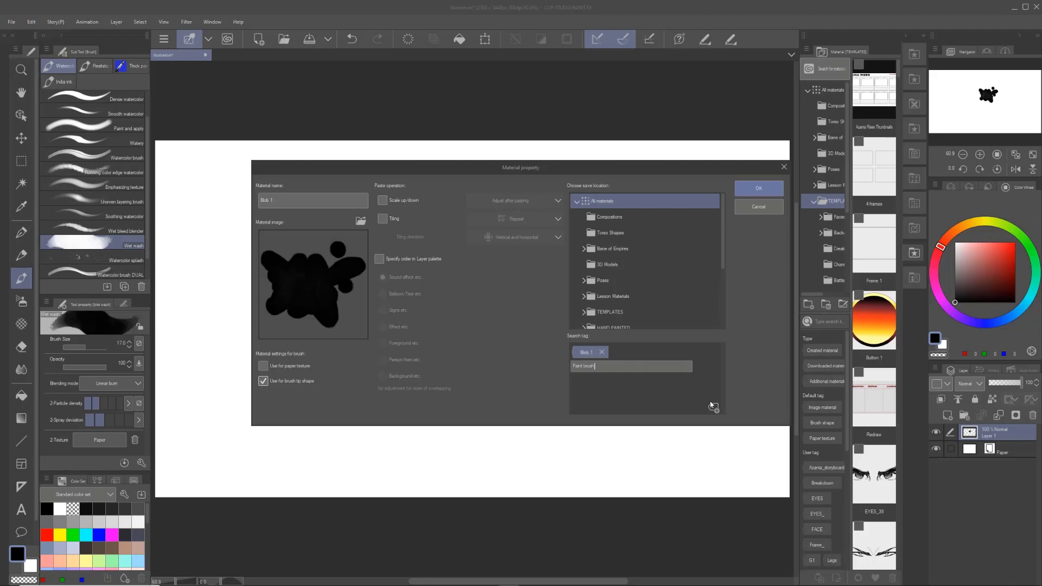
key("Return")
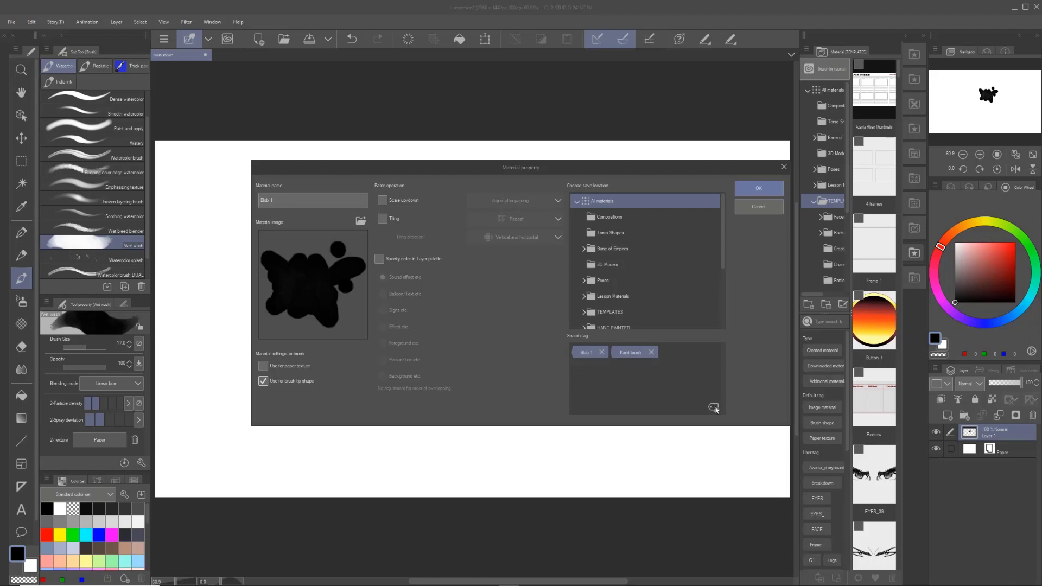
- Set the material's save location to the Poses folder and save the material
left_click(774, 190)
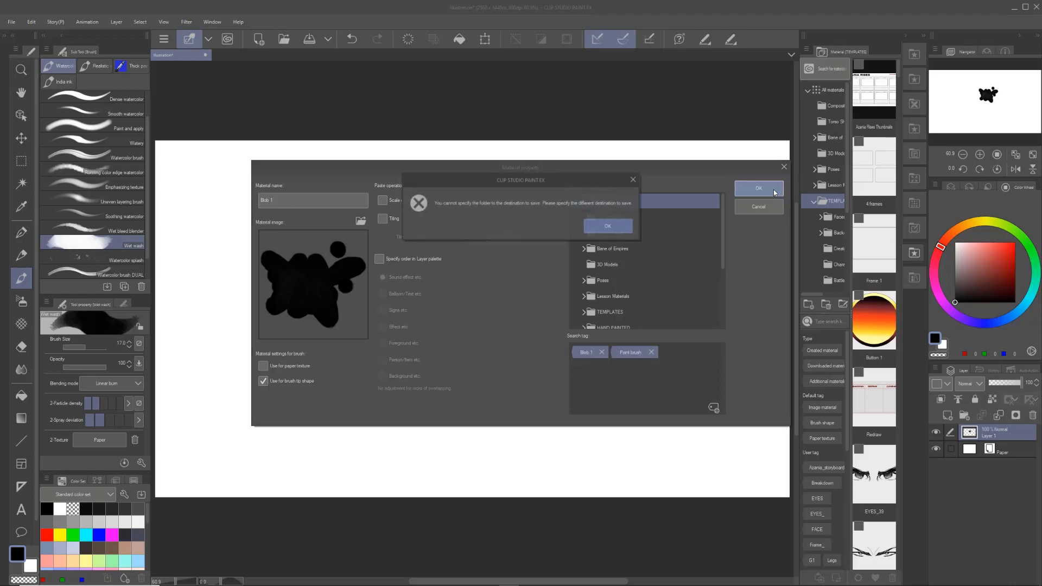
left_click(608, 225)
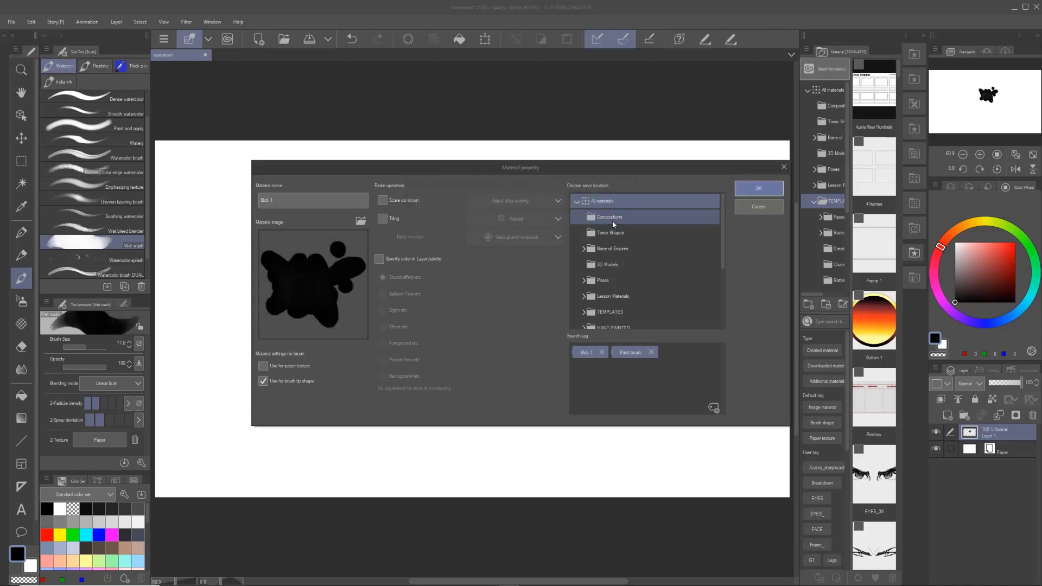
scroll(614, 227, "down", 1)
scroll(614, 230, "down", 5)
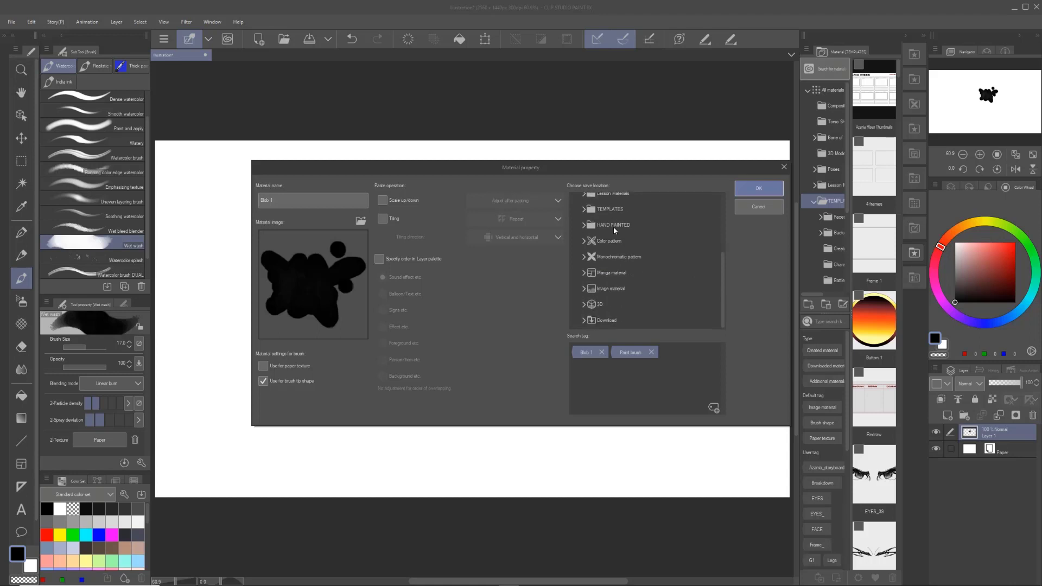
scroll(613, 227, "up", 2)
left_click(606, 241)
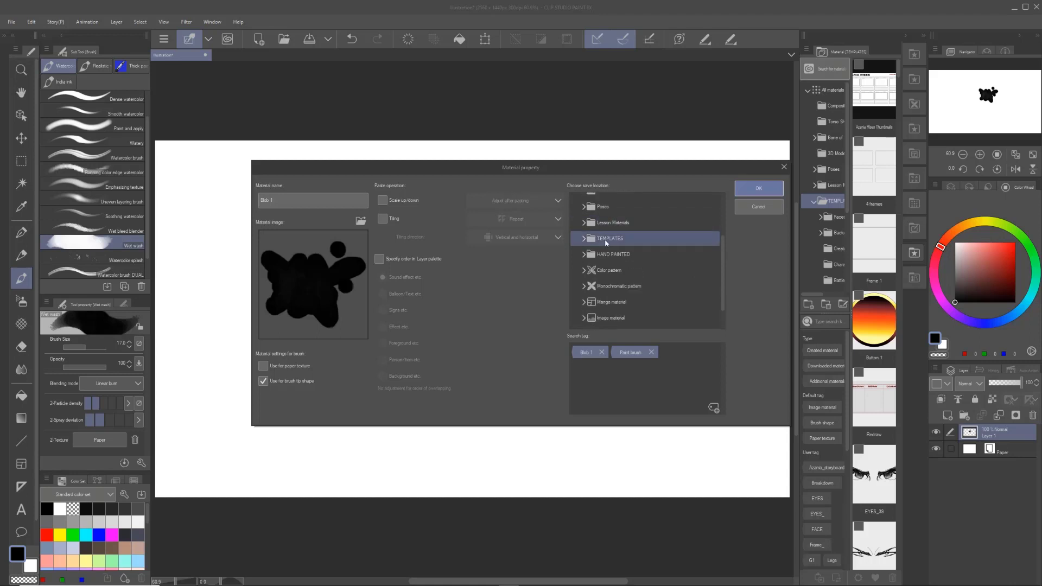
left_click(602, 225)
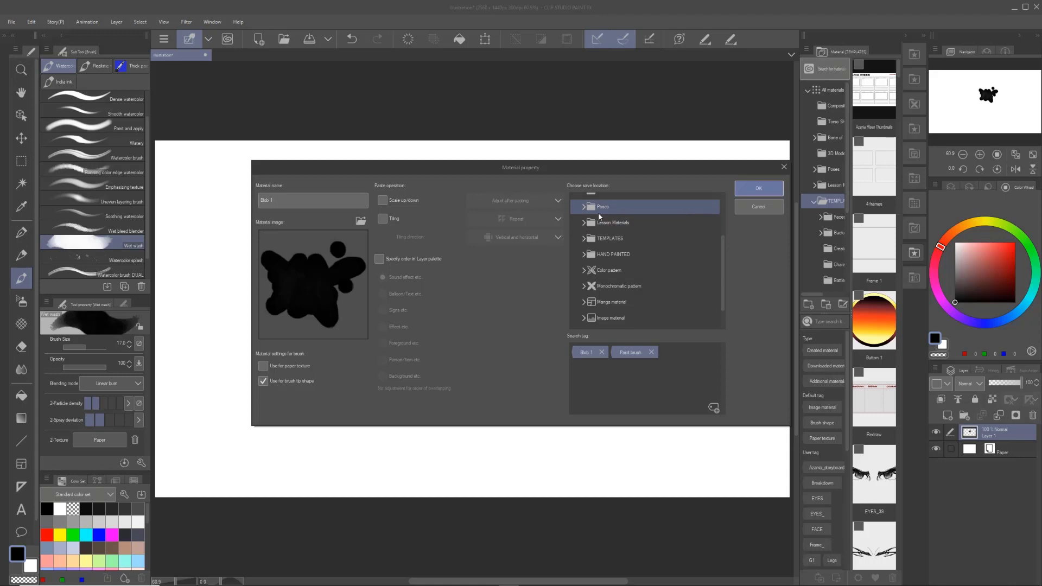
left_click(740, 191)
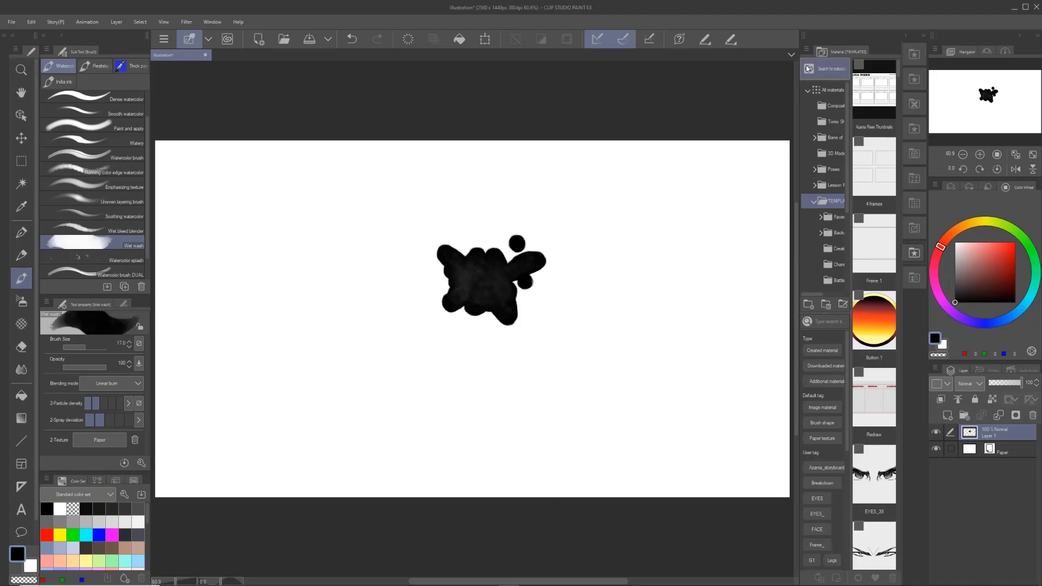
- Widen the Material palette and list all materials to find the Blob 1 material
left_click_drag(783, 127, 669, 134)
left_click_drag(735, 150, 778, 152)
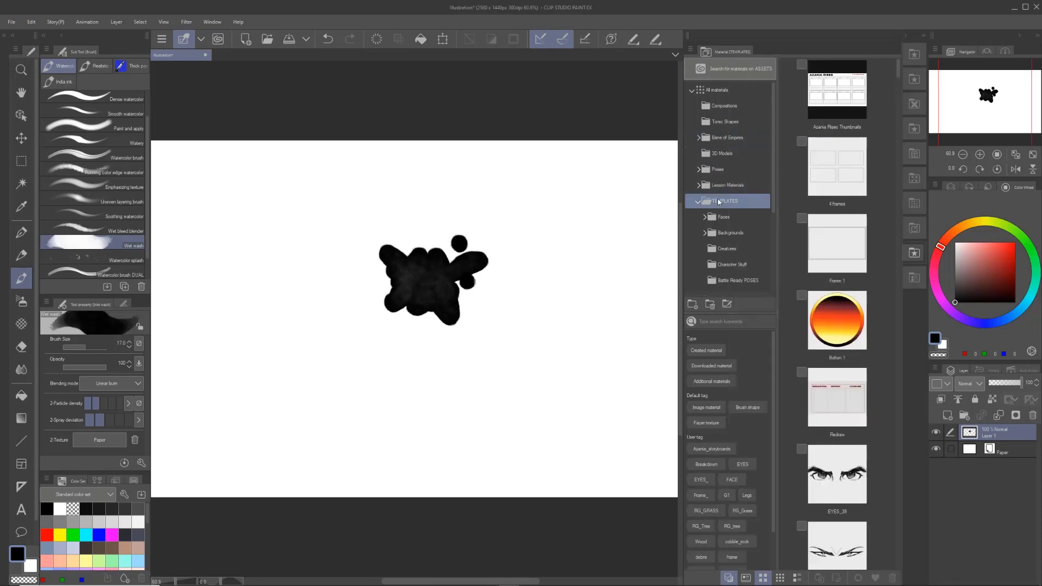
left_click(708, 91)
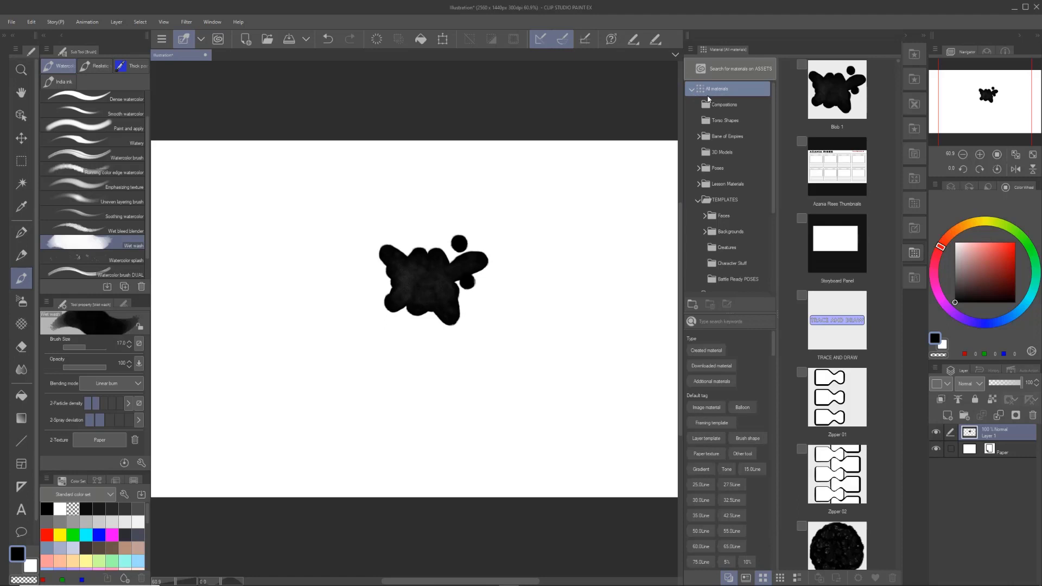
left_click(844, 95)
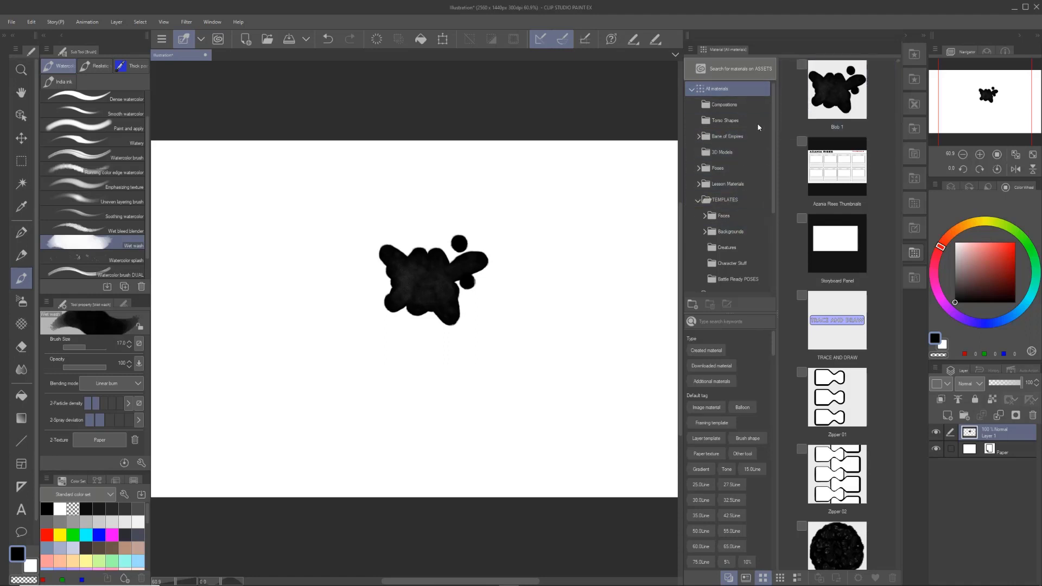
- Place the Blob 1 material from the Lesson Materials folder on the canvas beside the original blob
left_click(727, 184)
left_click(853, 87)
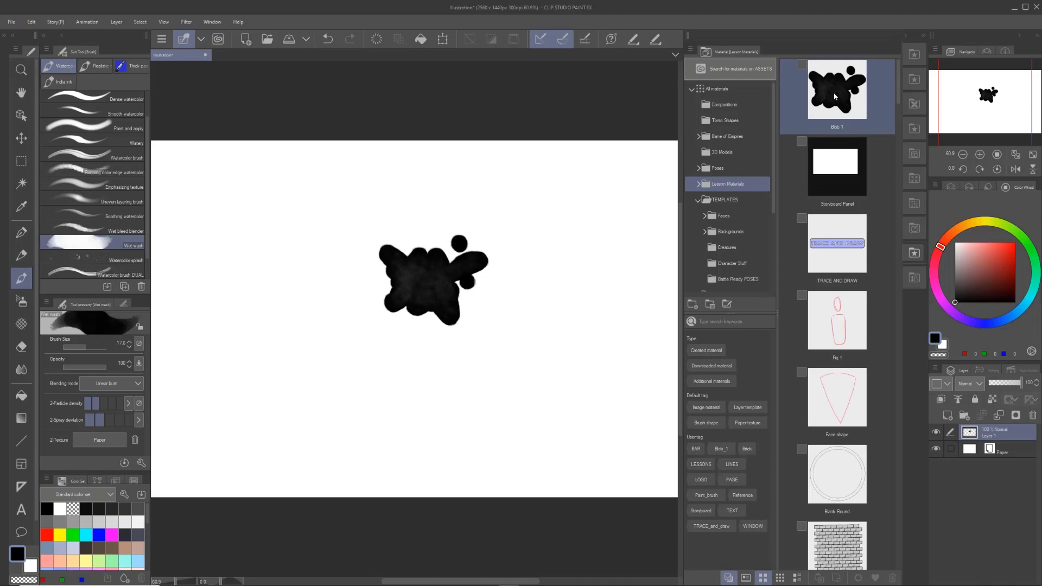
left_click_drag(836, 97, 265, 311)
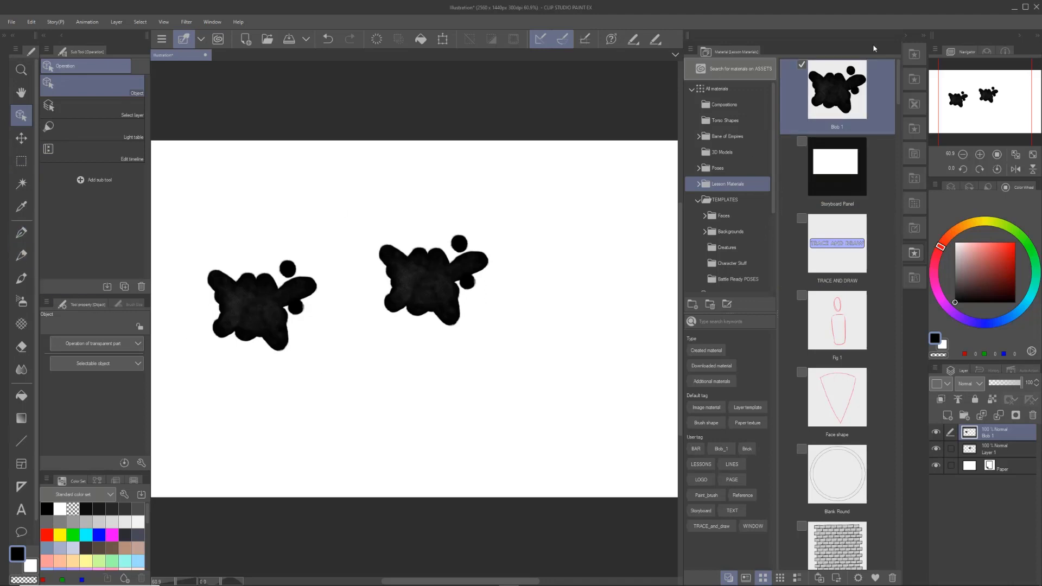
- Scribble a freehand tangle of lines below the two blobs with the Real G-Pen
left_click(924, 36)
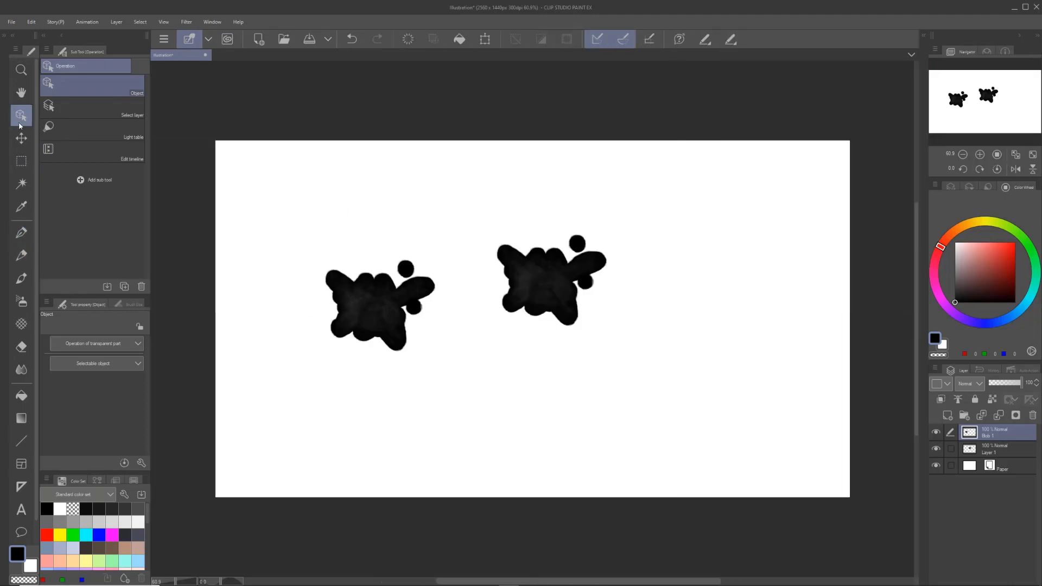
left_click(22, 232)
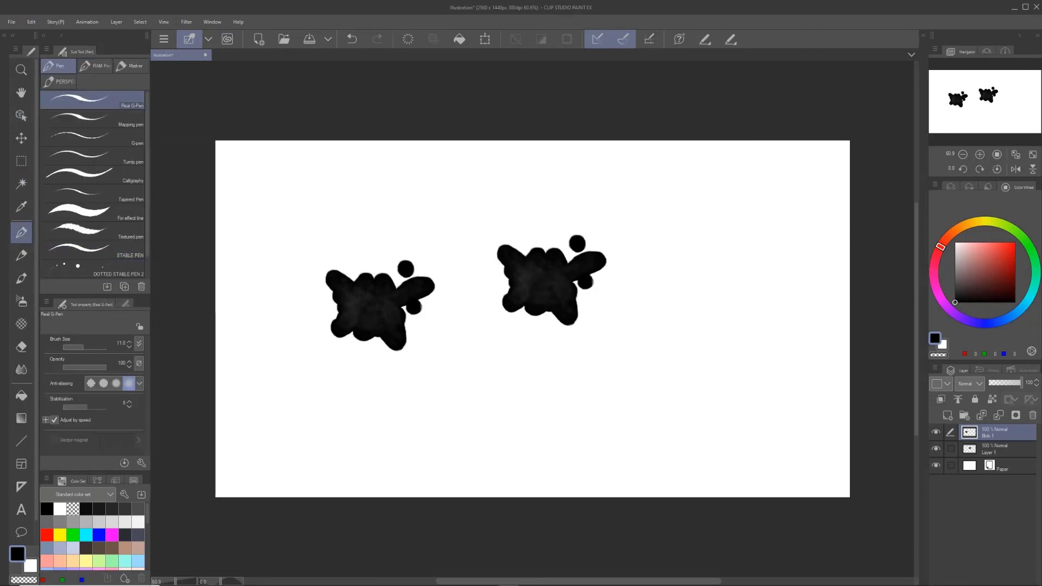
mouse_move(607, 389)
left_mouse_down()
mouse_move(588, 416)
mouse_move(612, 390)
mouse_move(609, 410)
mouse_move(540, 415)
mouse_move(652, 427)
mouse_move(659, 366)
mouse_move(570, 363)
mouse_move(595, 408)
mouse_move(573, 404)
left_mouse_up()
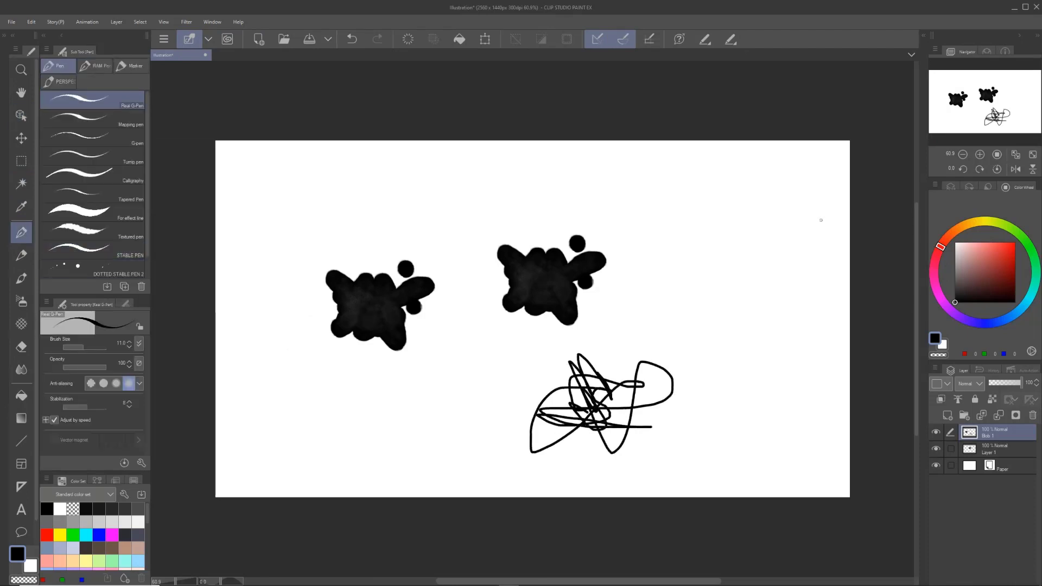
left_click(921, 31)
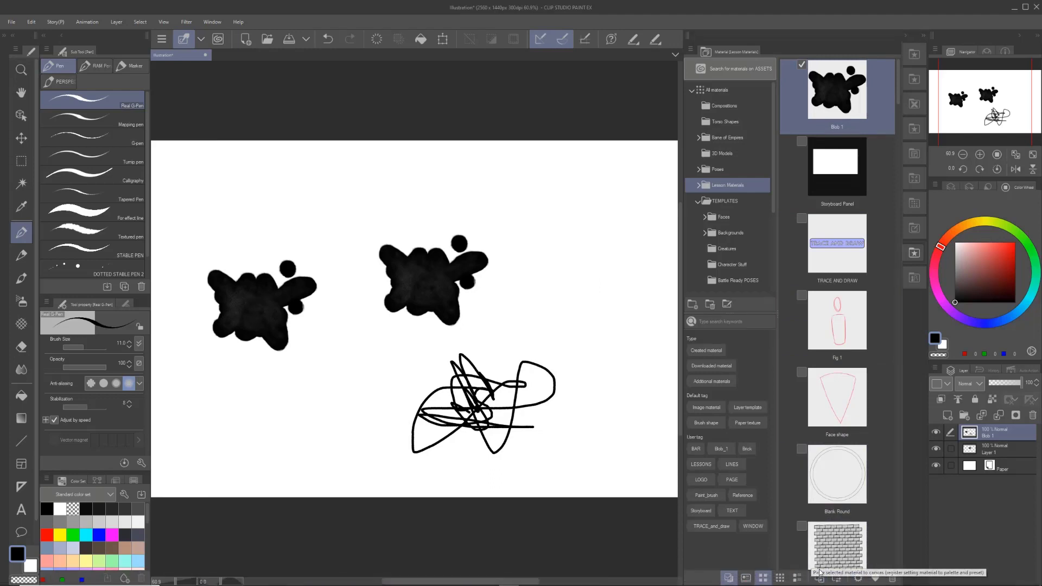
- Try adding a new folder inside Lesson Materials, and delete that folder again
left_click(693, 305)
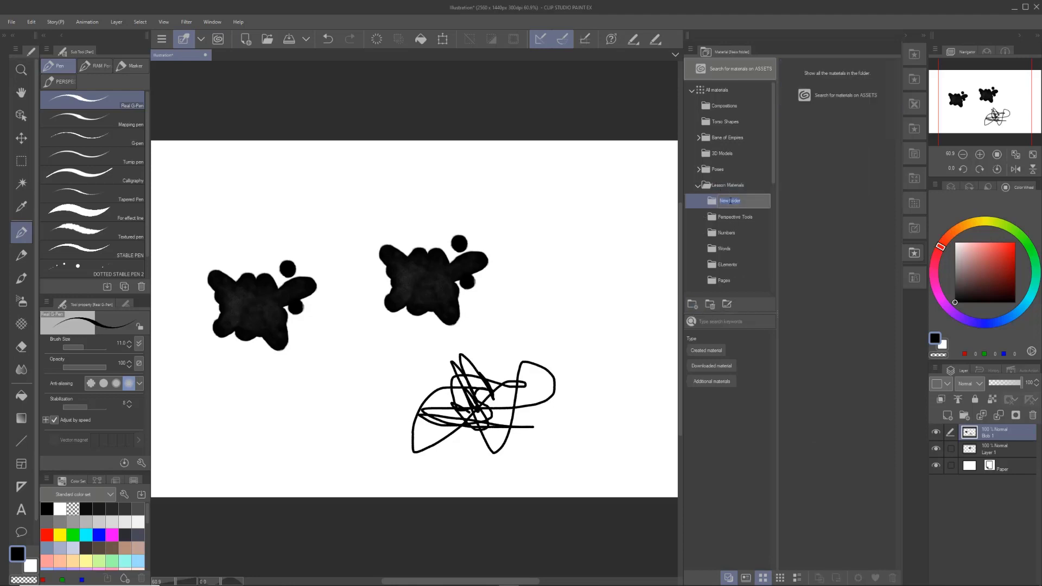
left_click(715, 308)
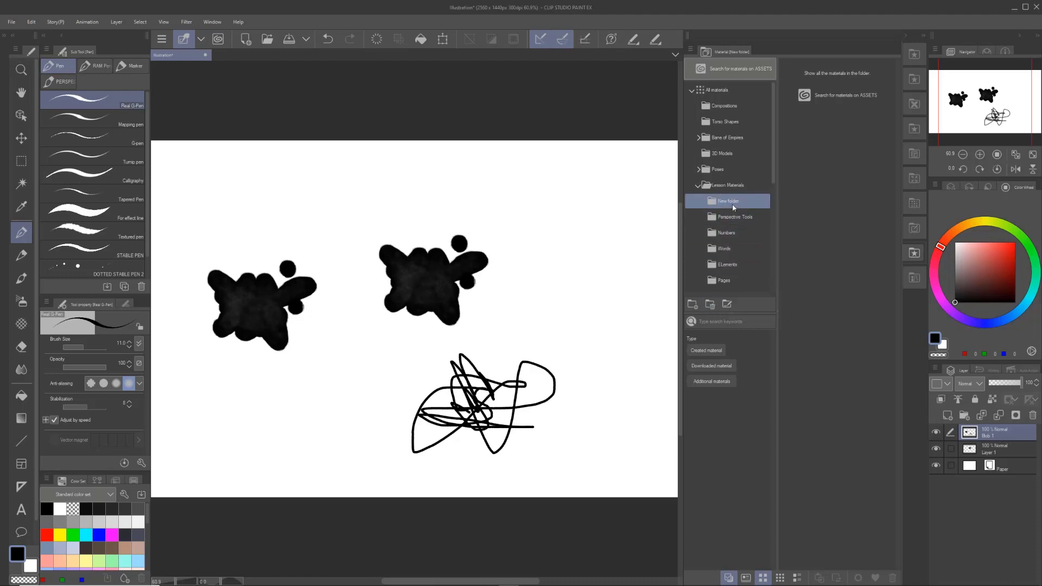
left_click(713, 307)
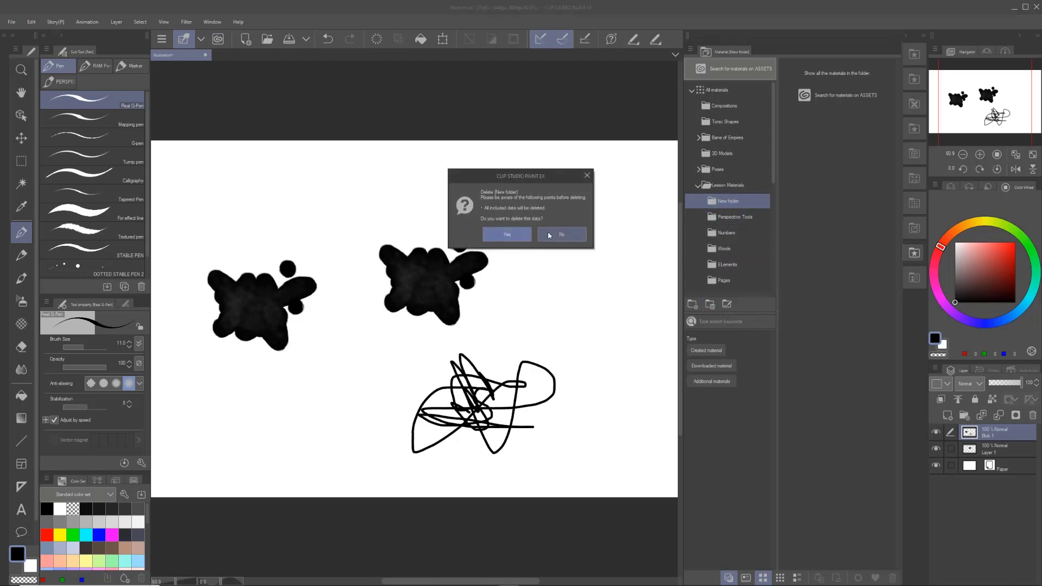
left_click(507, 236)
- Collapse the Lesson Materials and TEMPLATES folders and create a folder named "Brush Tips" directly under All materials
left_click(699, 186)
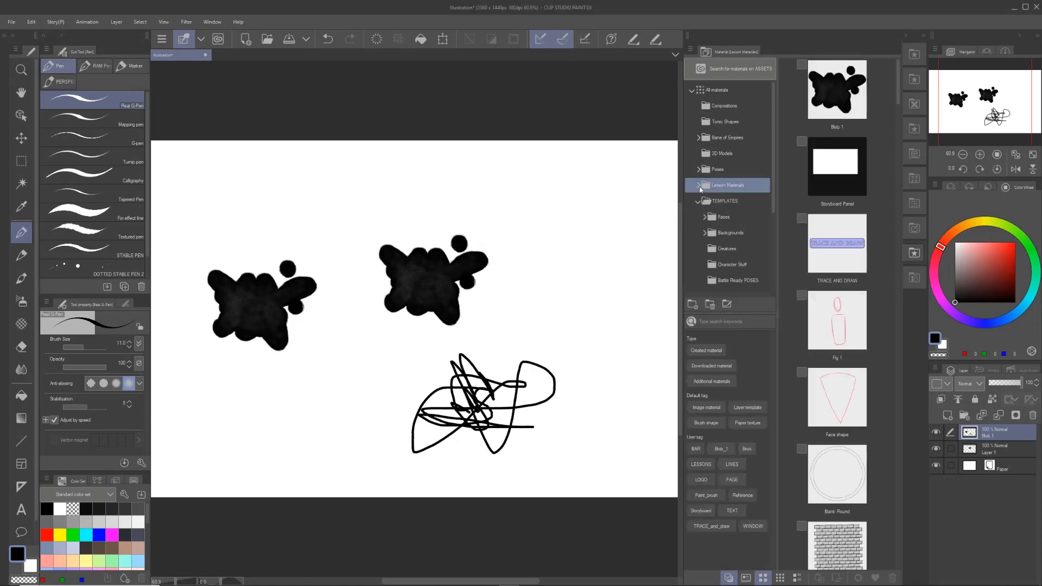
left_click(701, 201)
left_click(699, 202)
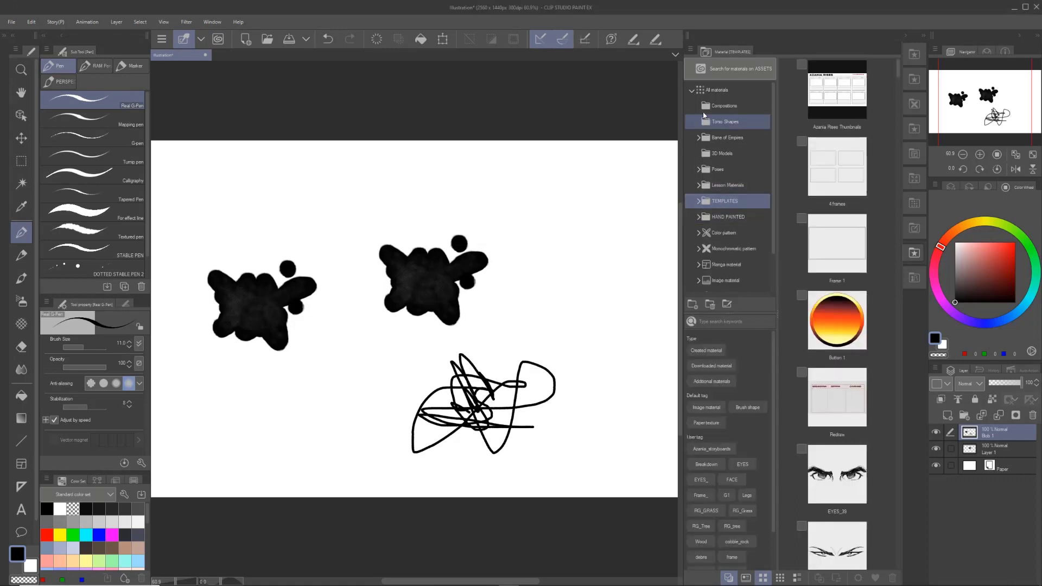
left_click(721, 91)
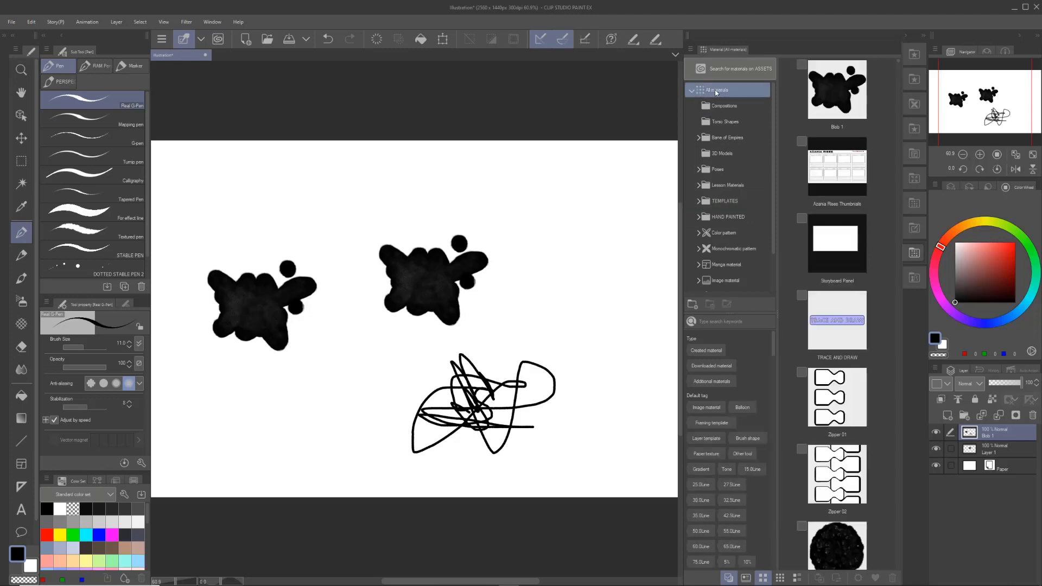
left_click(693, 304)
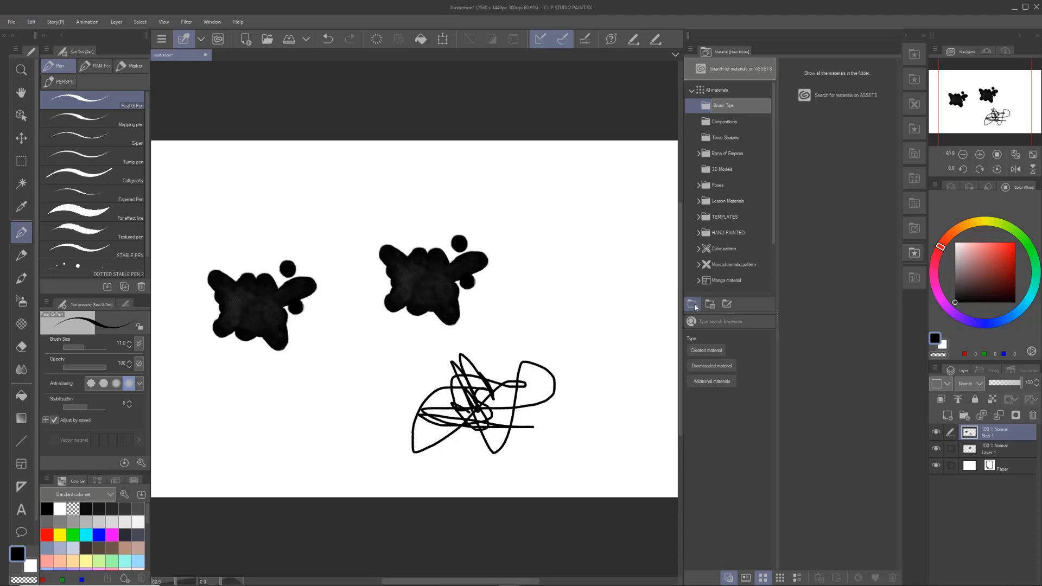
key("Return")
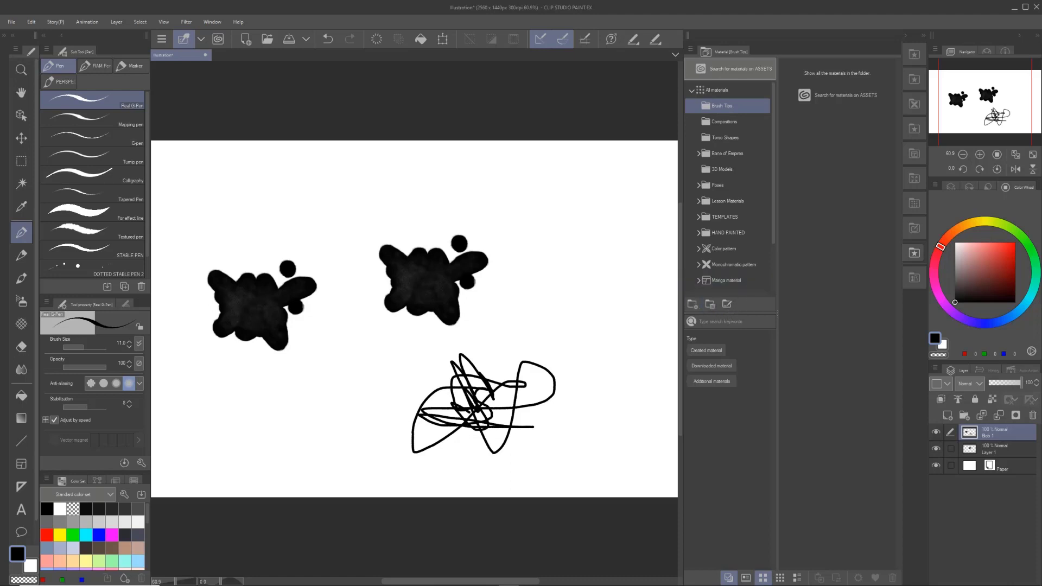
- Select the scribble with a rectangular selection, open its image material registration, and dismiss both without registering
left_click(21, 160)
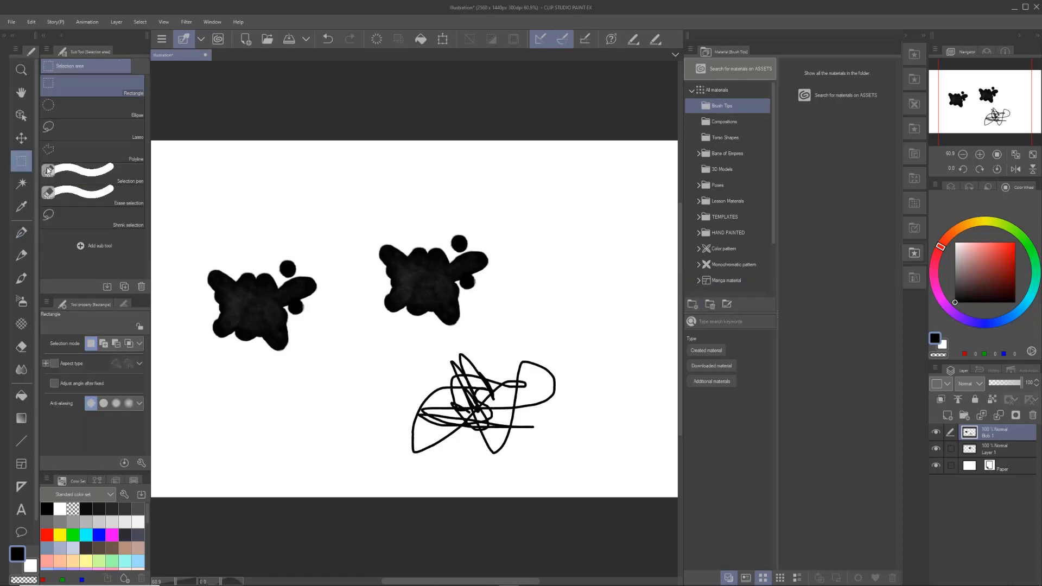
mouse_move(393, 331)
left_mouse_down()
mouse_move(442, 449)
mouse_move(576, 464)
left_mouse_up()
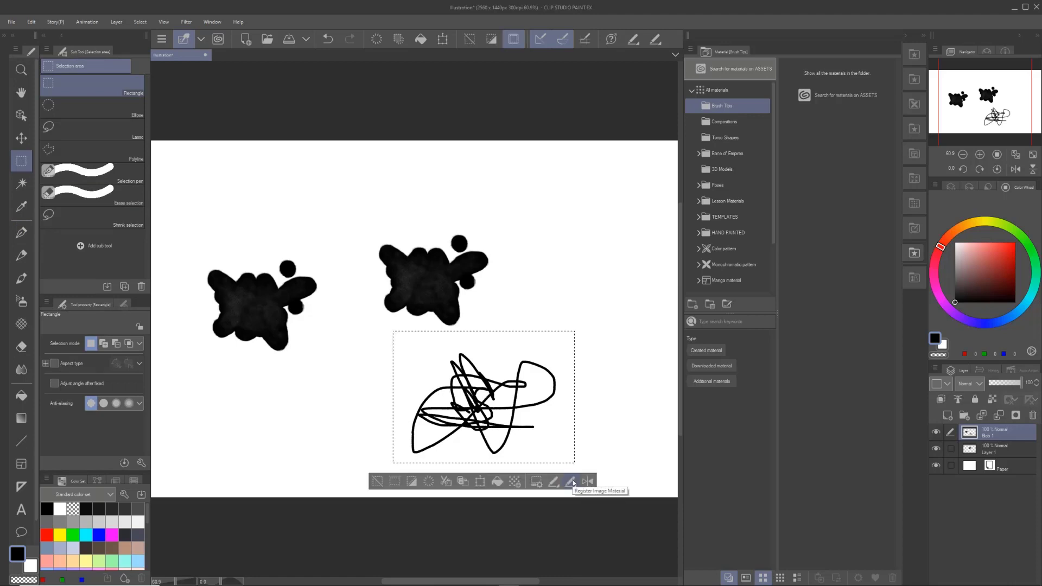
left_click(573, 482)
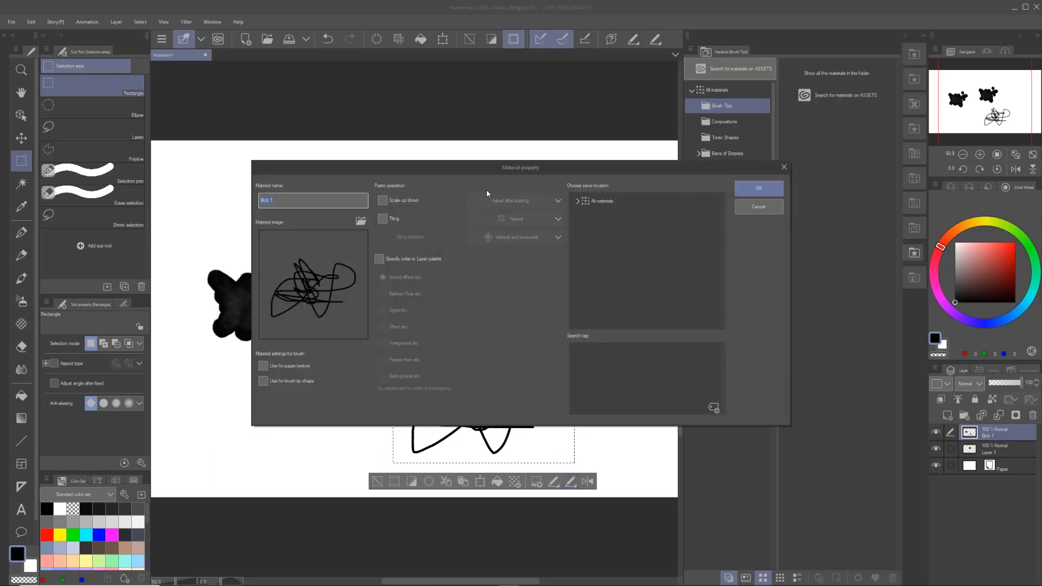
left_click(786, 167)
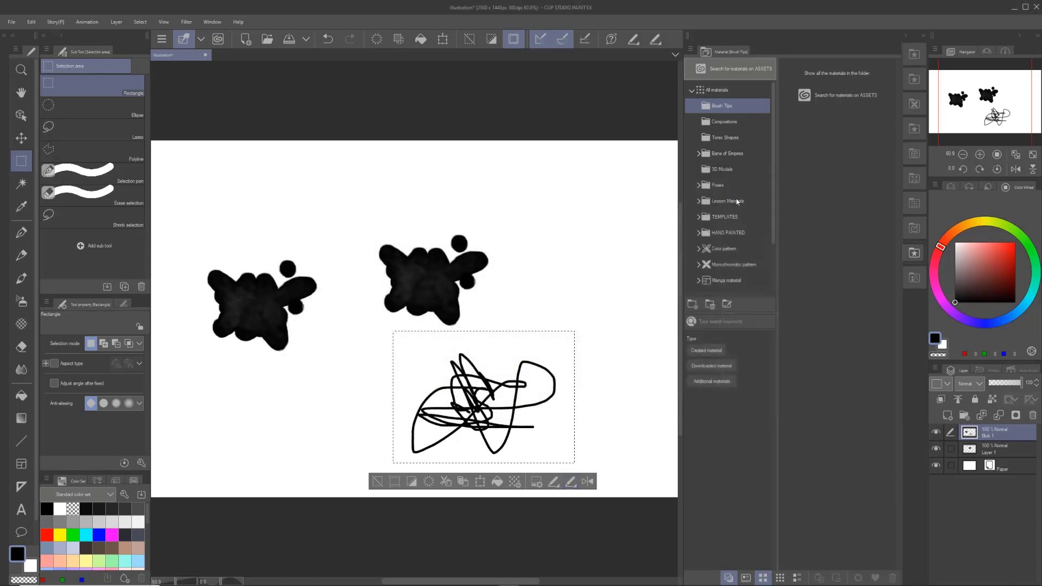
left_click(572, 296)
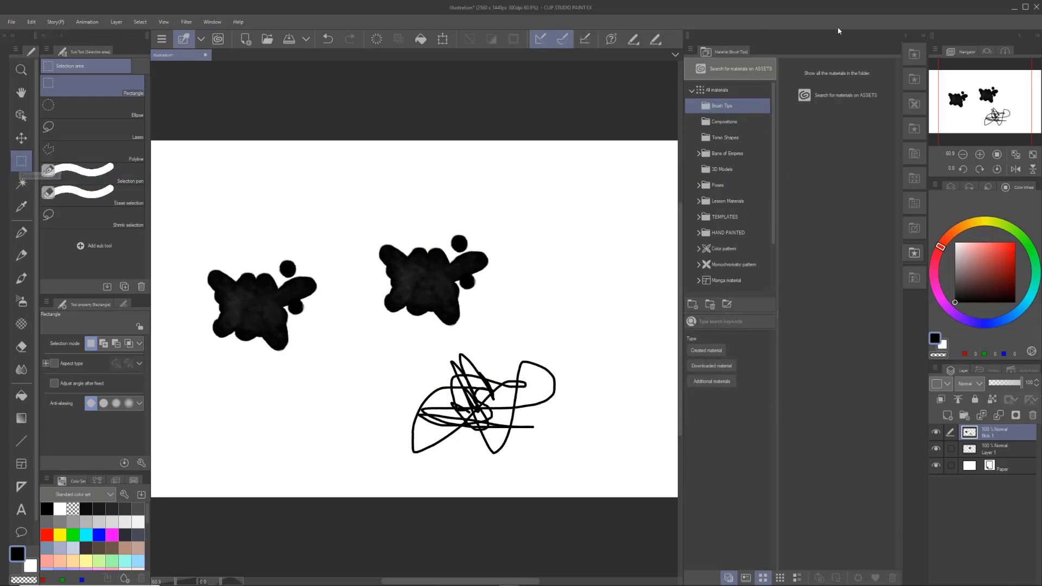
- Collapse the Material palette and clear the contents of the Blob 1 layer and Layer 1, ending with Blob 1 active
left_click(925, 37)
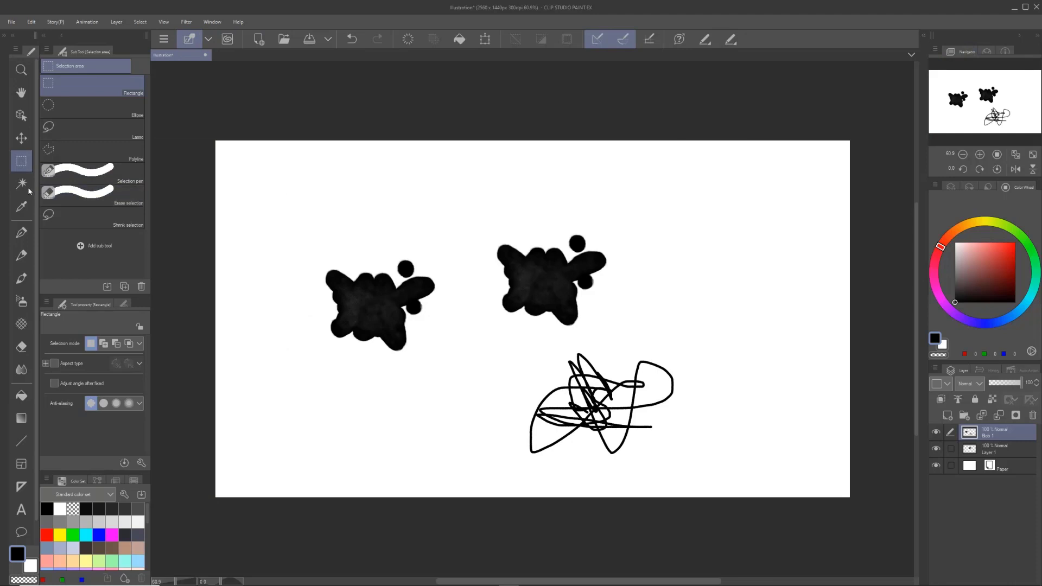
left_click(91, 137)
left_click(92, 156)
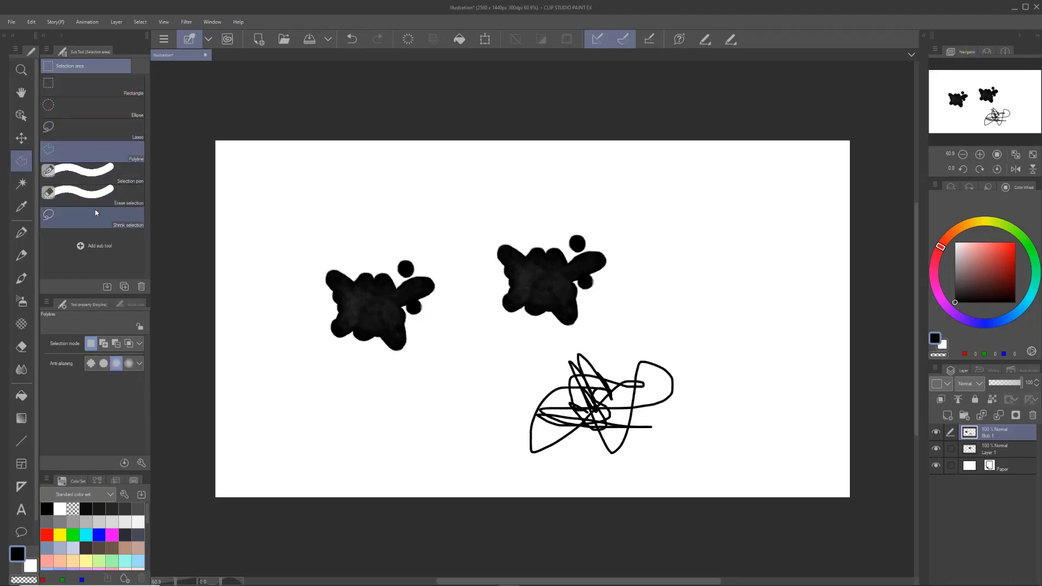
left_click(100, 93)
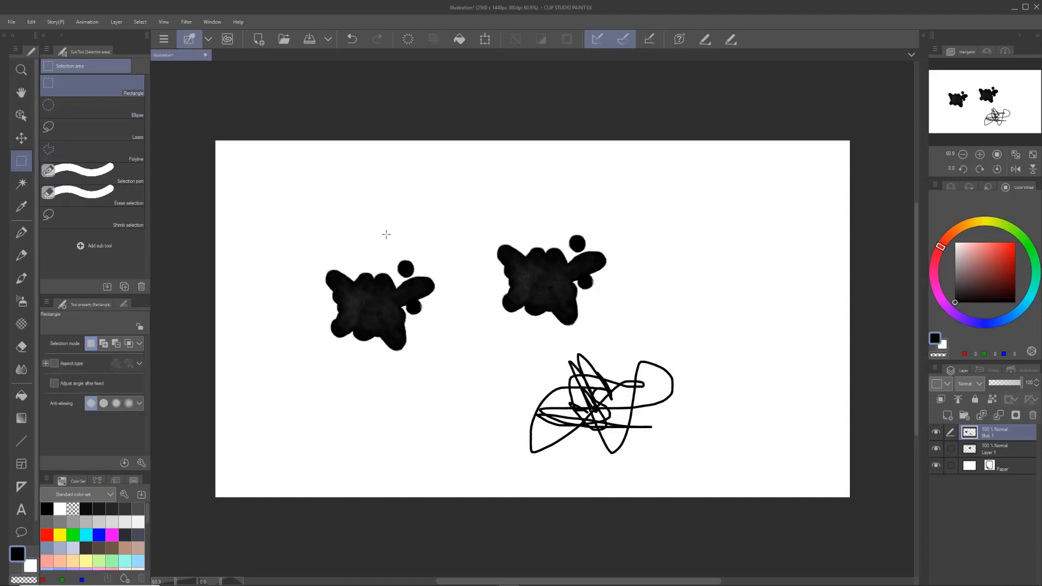
key("Delete")
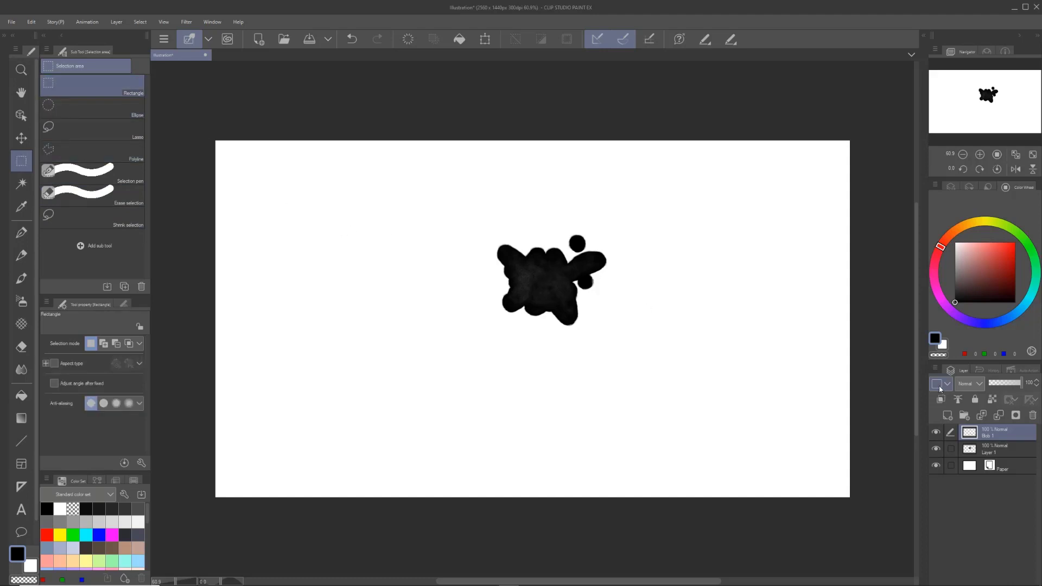
left_click(1000, 450)
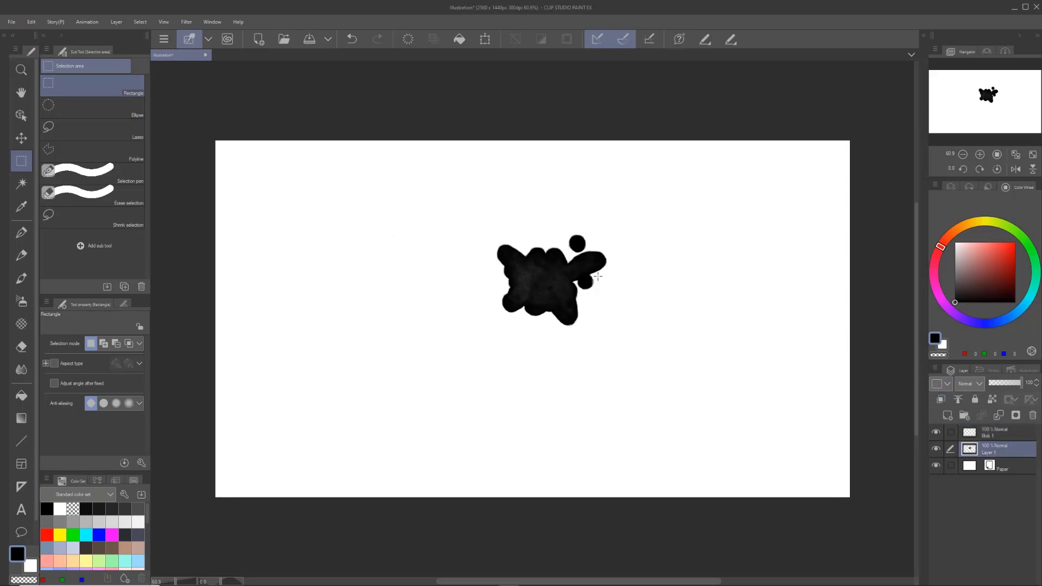
key("Delete")
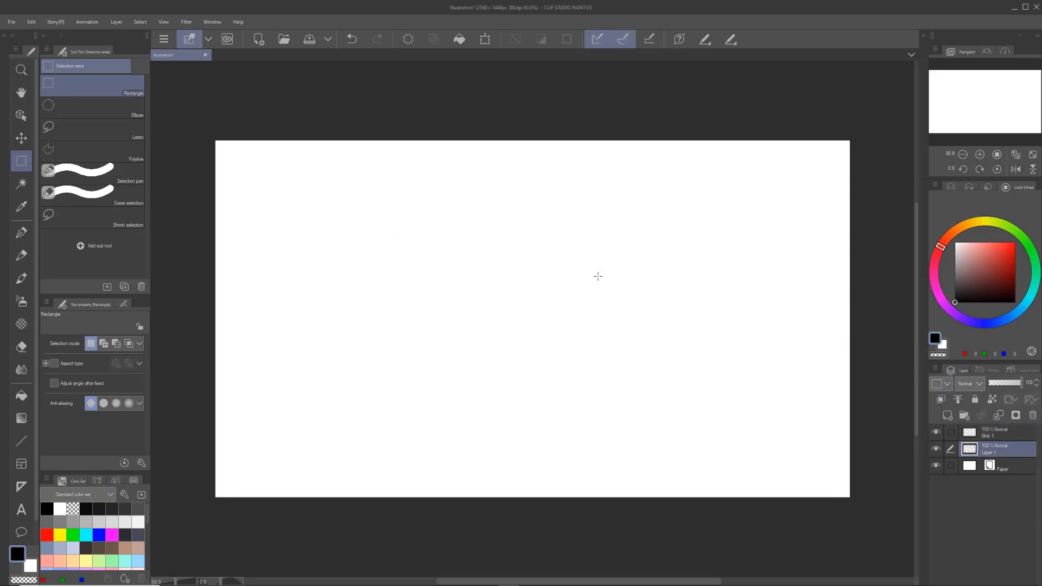
left_click(1006, 434)
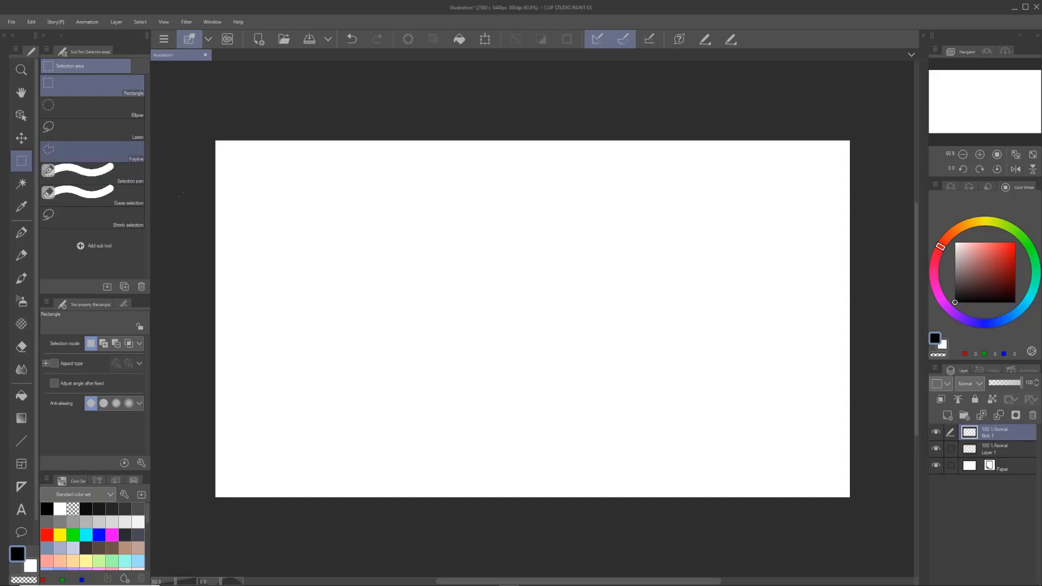
- Draw three trial rectangular selections on the blank canvas, two large and one narrow, and deselect each one
left_click_drag(324, 201, 578, 367)
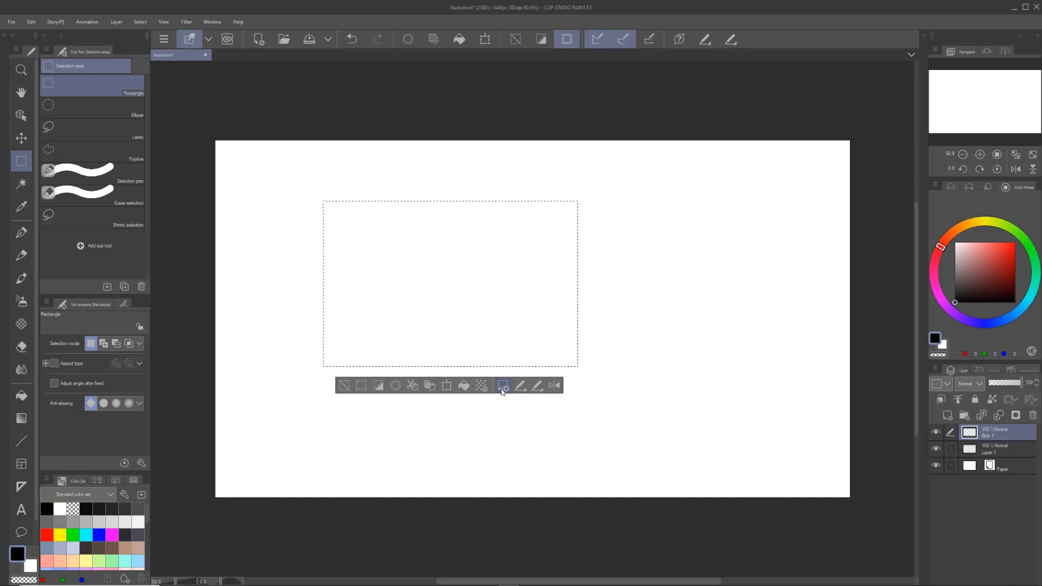
left_click(617, 321)
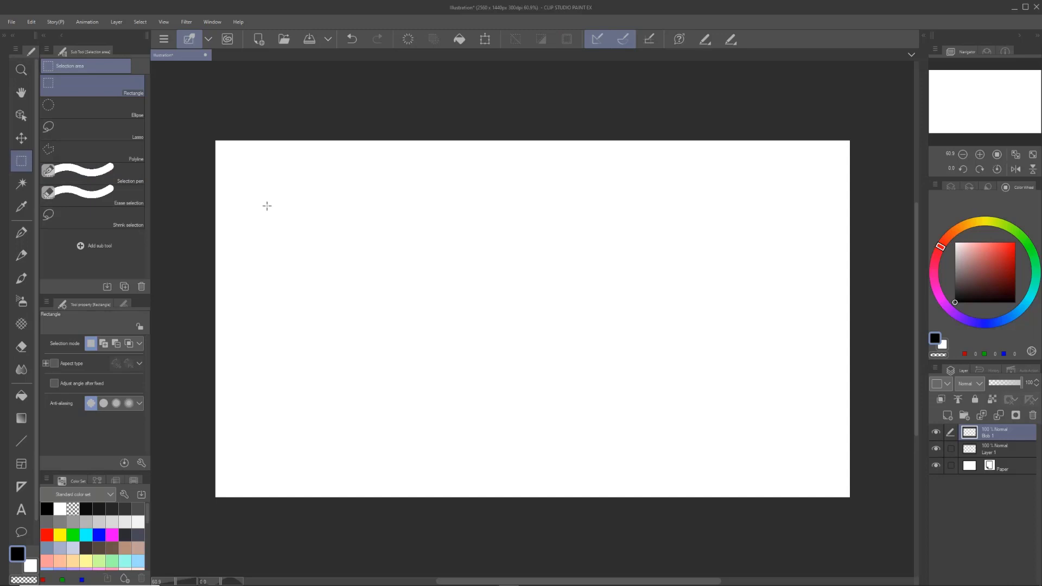
left_click_drag(267, 206, 546, 394)
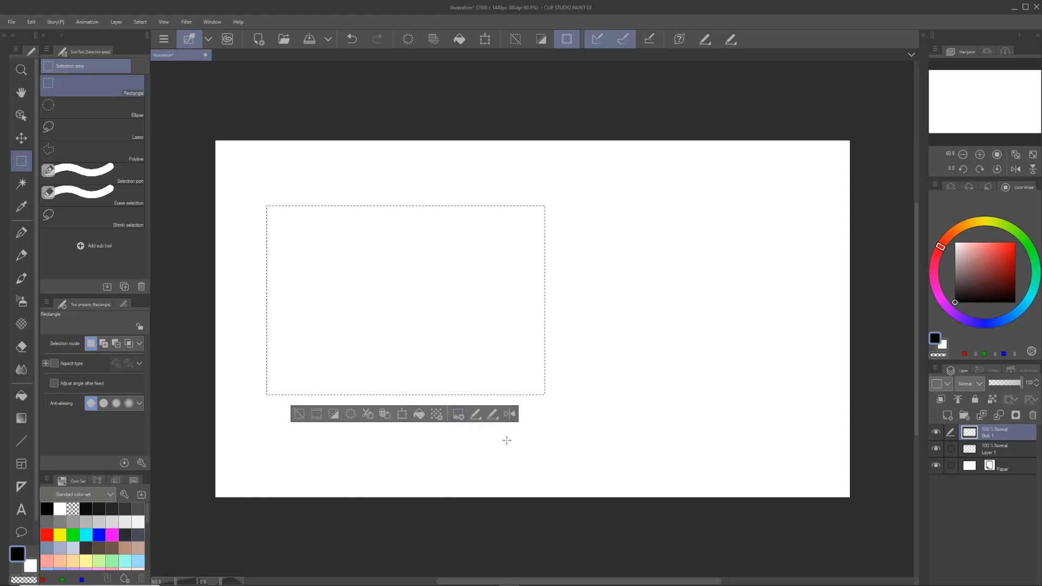
left_click(608, 371)
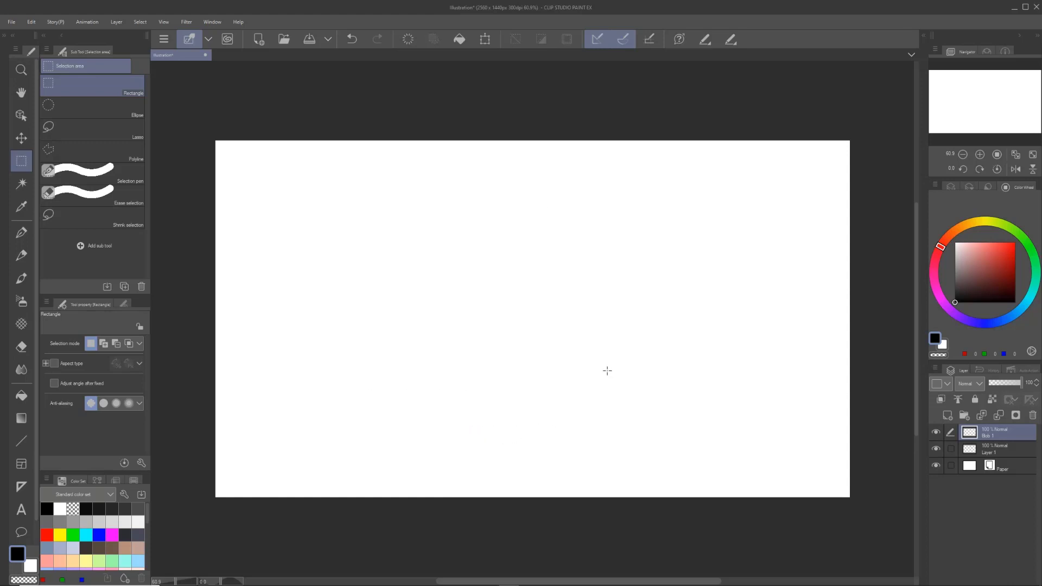
left_click_drag(482, 199, 495, 339)
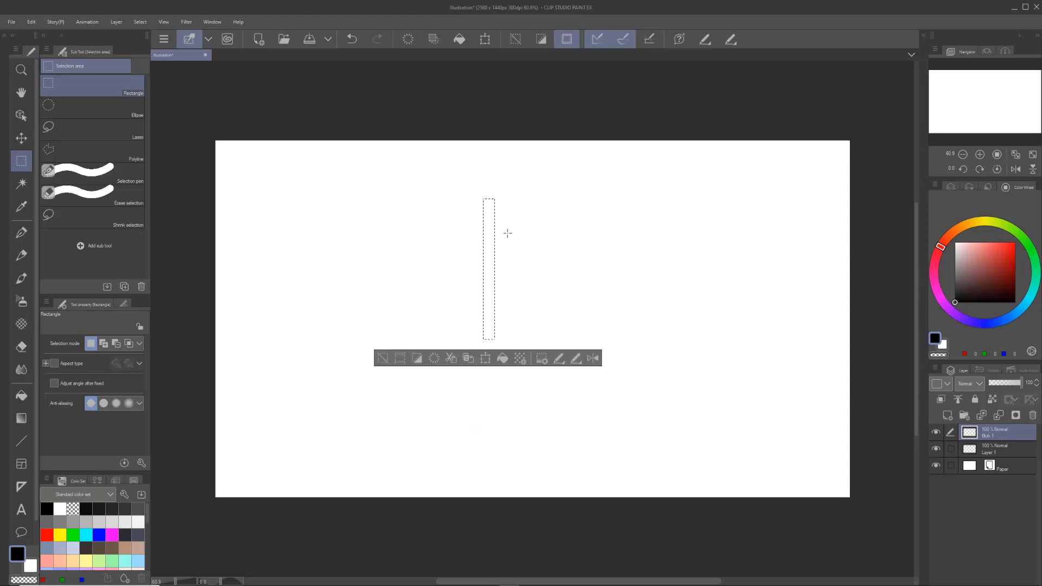
left_click(383, 352)
- Sketch a rough rectangle with the Pencil, adding a small flower at its lower-right corner and lines beneath it
key("p")
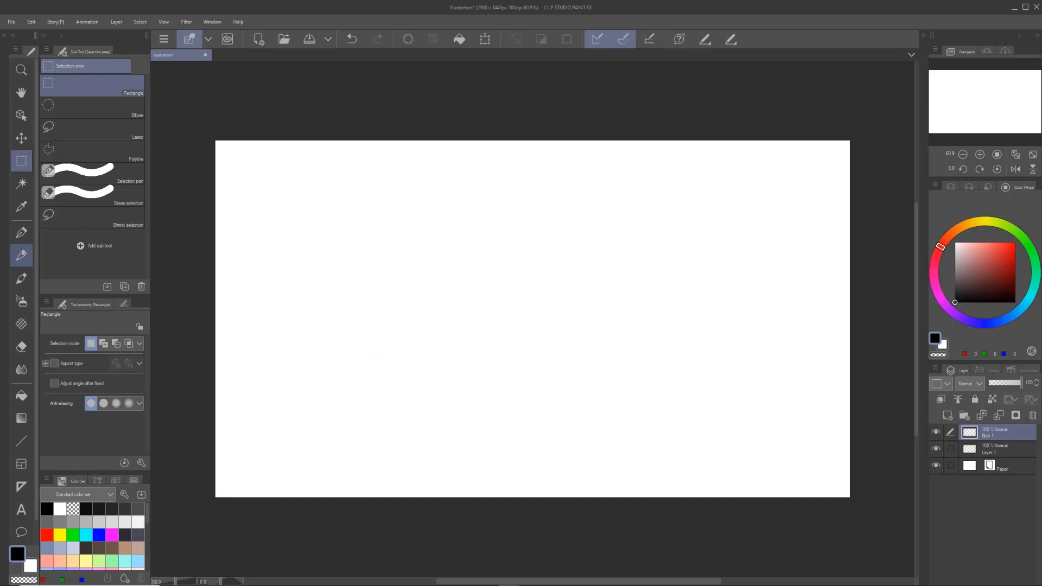
mouse_move(453, 195)
left_mouse_down()
mouse_move(459, 336)
mouse_move(627, 198)
mouse_move(645, 199)
left_mouse_up()
left_click_drag(469, 341, 658, 313)
left_click_drag(655, 203, 664, 310)
mouse_move(471, 342)
left_mouse_down()
mouse_move(661, 328)
mouse_move(625, 375)
mouse_move(666, 328)
mouse_move(664, 365)
left_mouse_up()
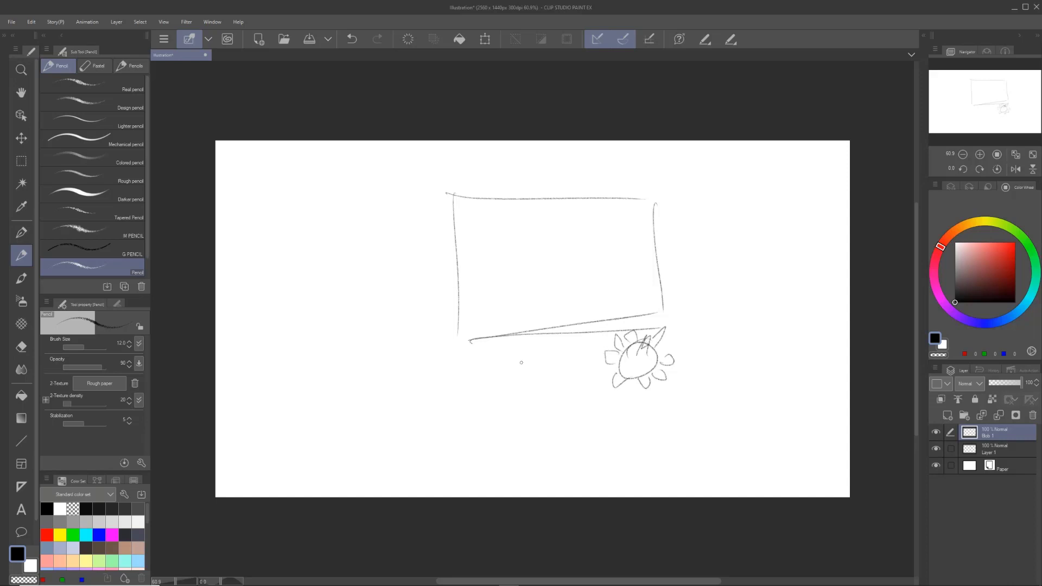
left_click_drag(470, 355, 622, 348)
- Draw a rectangular selection overlapping the left edge of the pencil sketch and deselect it
left_click(25, 163)
left_click_drag(262, 237, 473, 380)
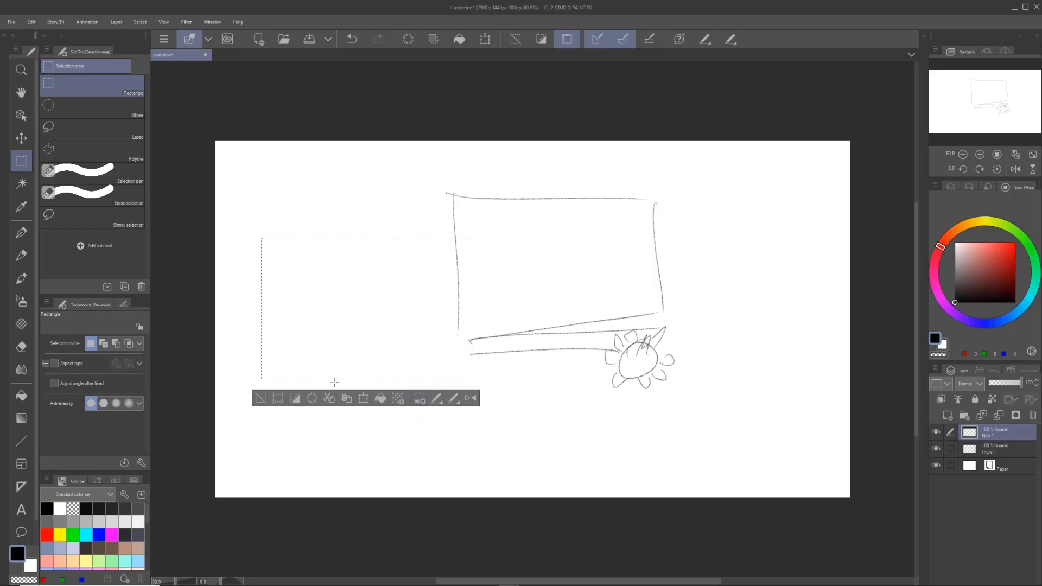
left_click(260, 398)
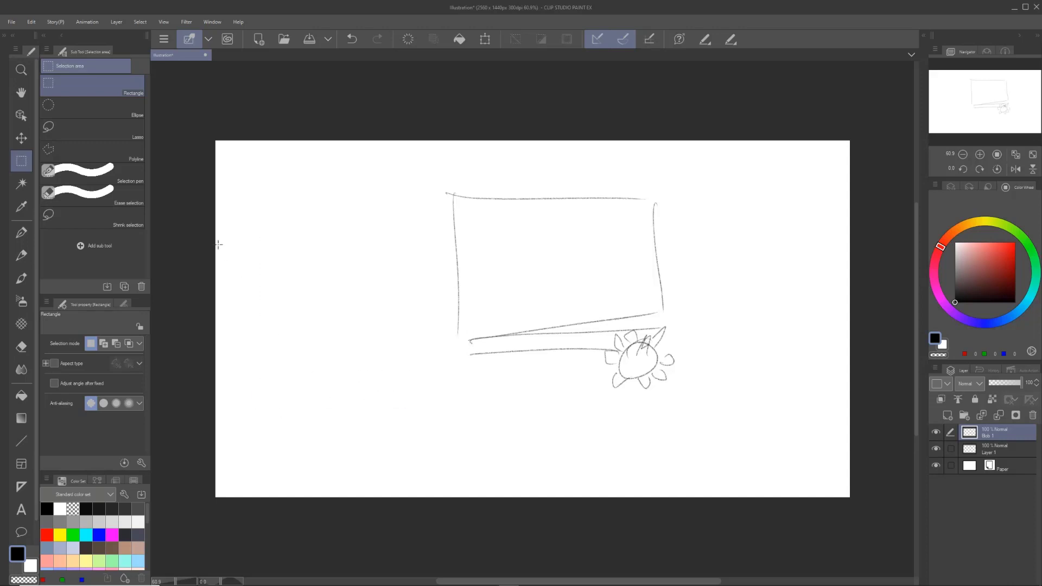
- Draw a rectangular selection beside the pencil sketch and review the Select commands offered in the Selection Launcher settings
left_click_drag(274, 204, 429, 332)
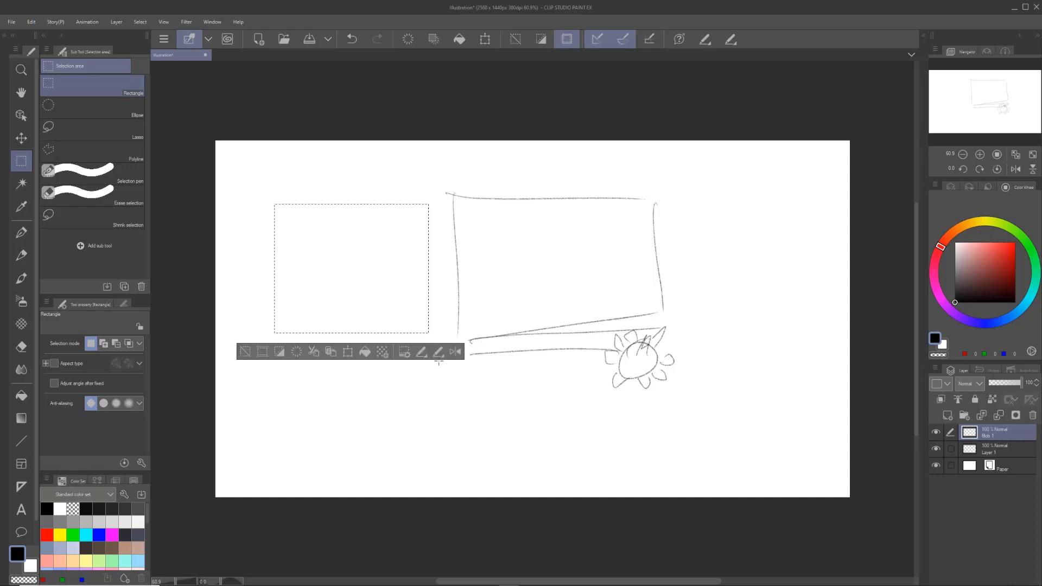
left_click(404, 353)
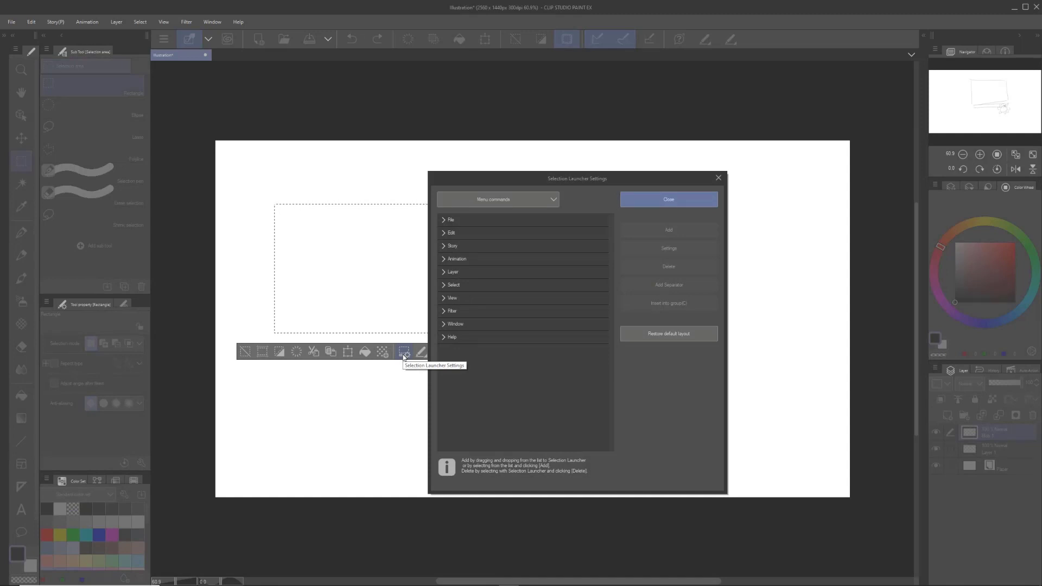
left_click(445, 290)
scroll(502, 318, "down", 1)
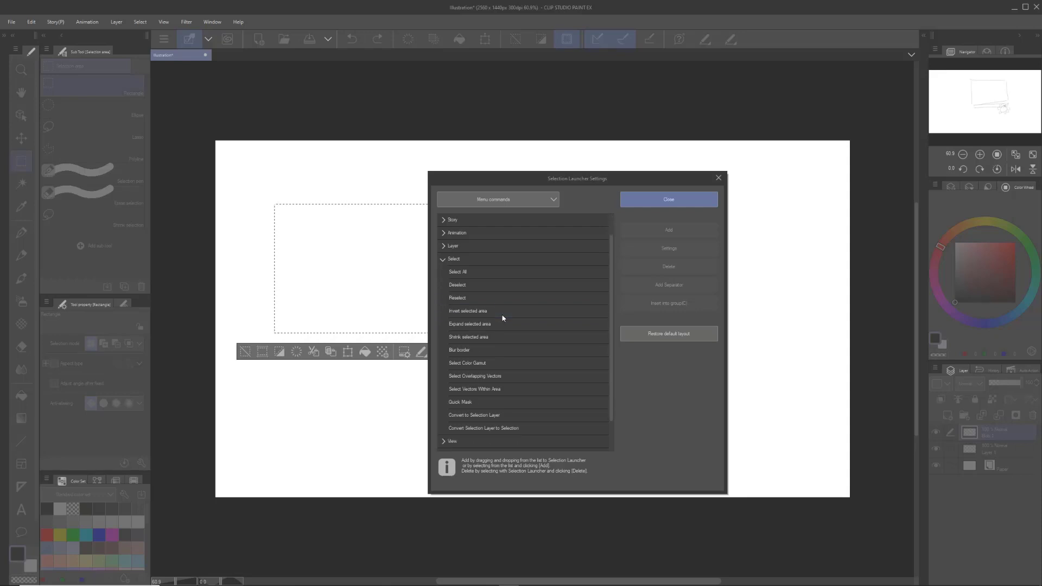
scroll(502, 318, "up", 1)
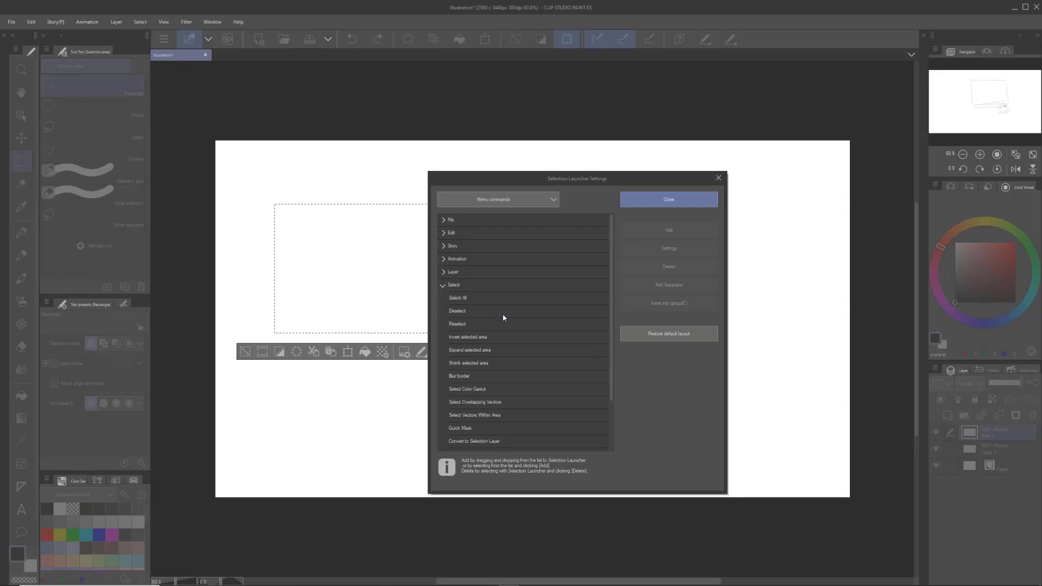
left_click(443, 285)
- Look through the Edit commands in the Selection Launcher settings, including Register Material, then close the settings and deselect the area
left_click(443, 234)
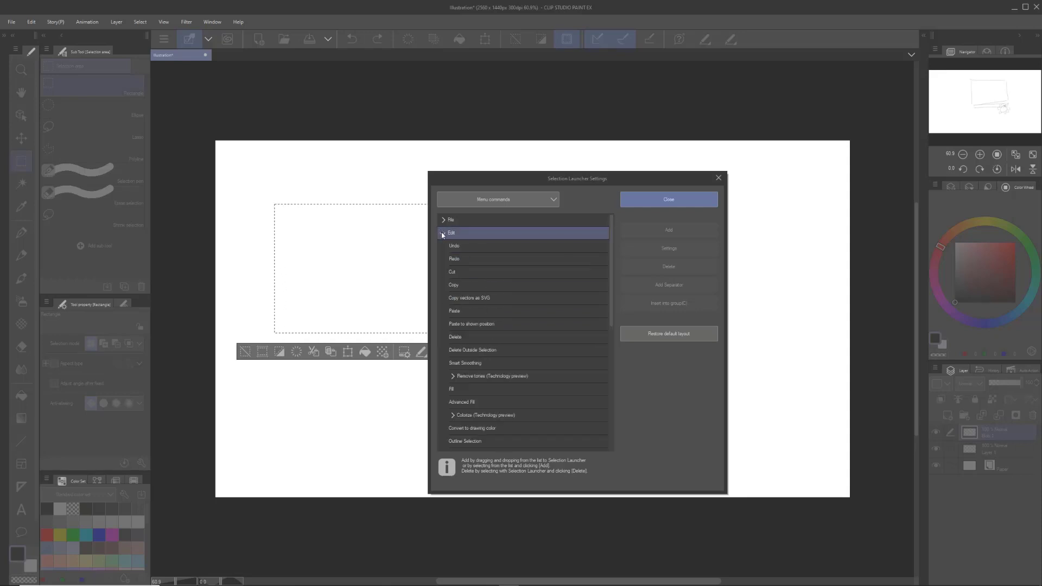
scroll(508, 288, "down", 1)
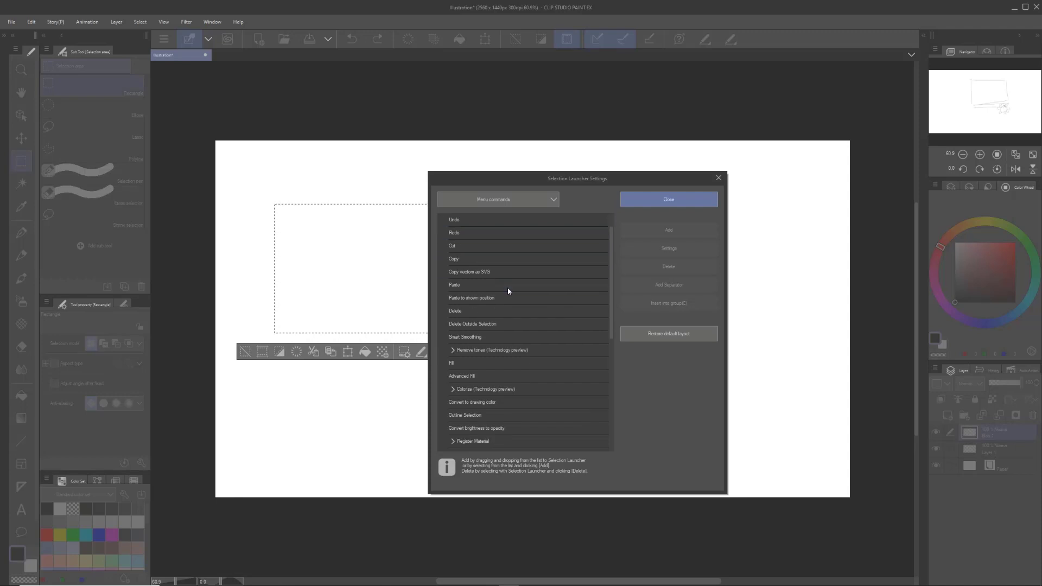
scroll(507, 287, "down", 2)
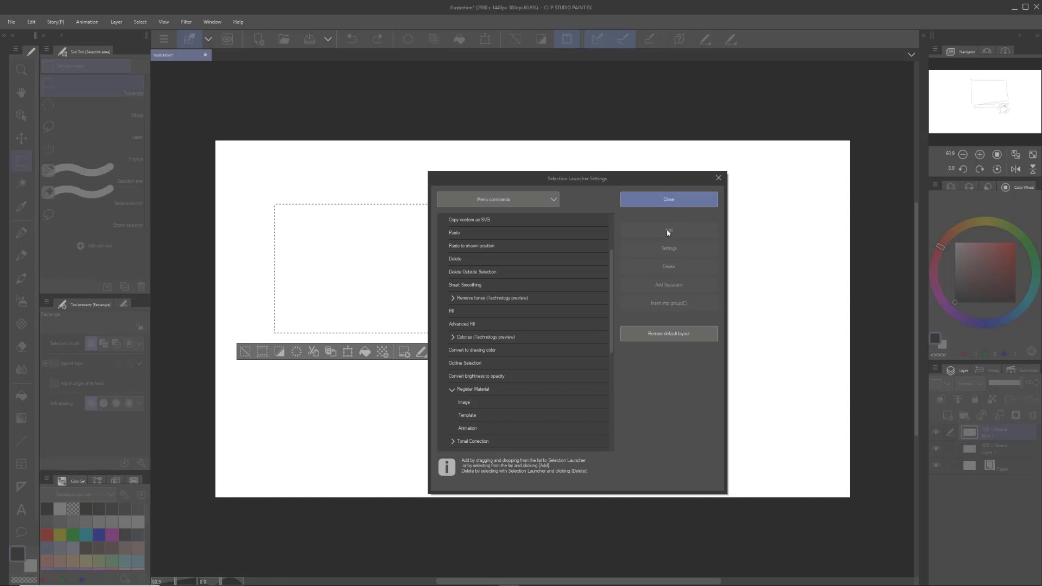
left_click(480, 299)
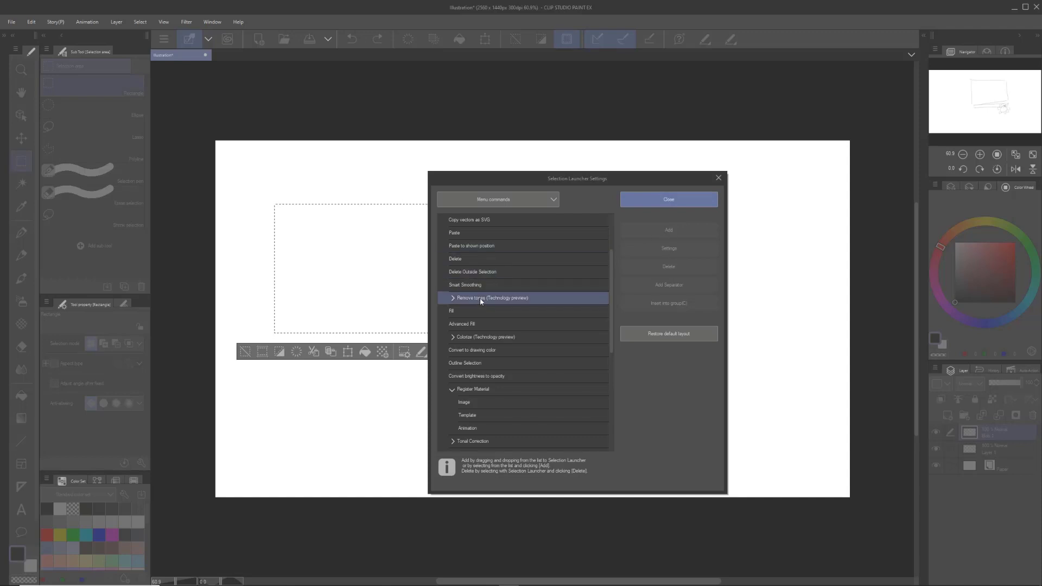
left_click(478, 285)
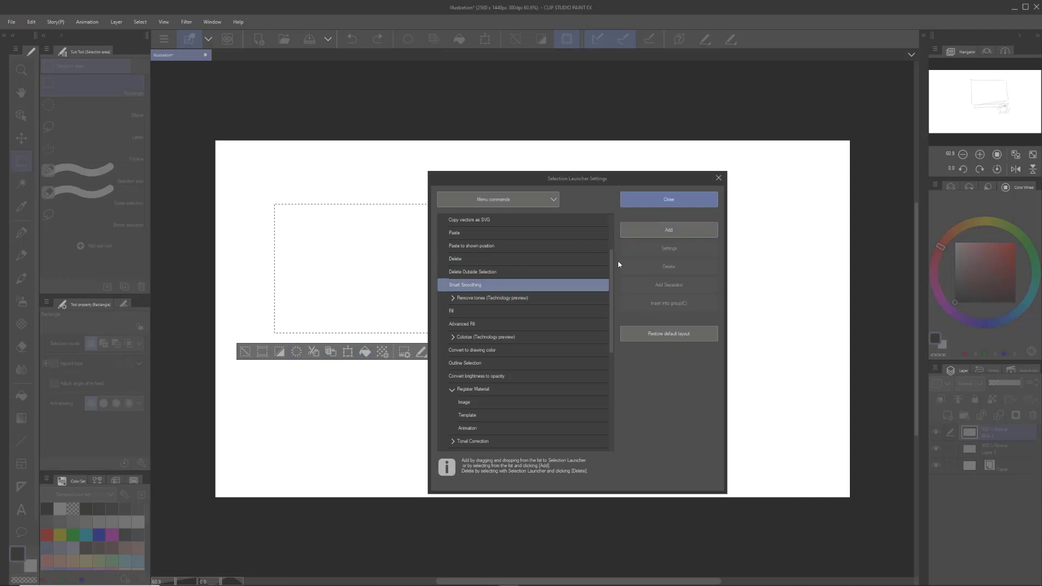
left_click(669, 199)
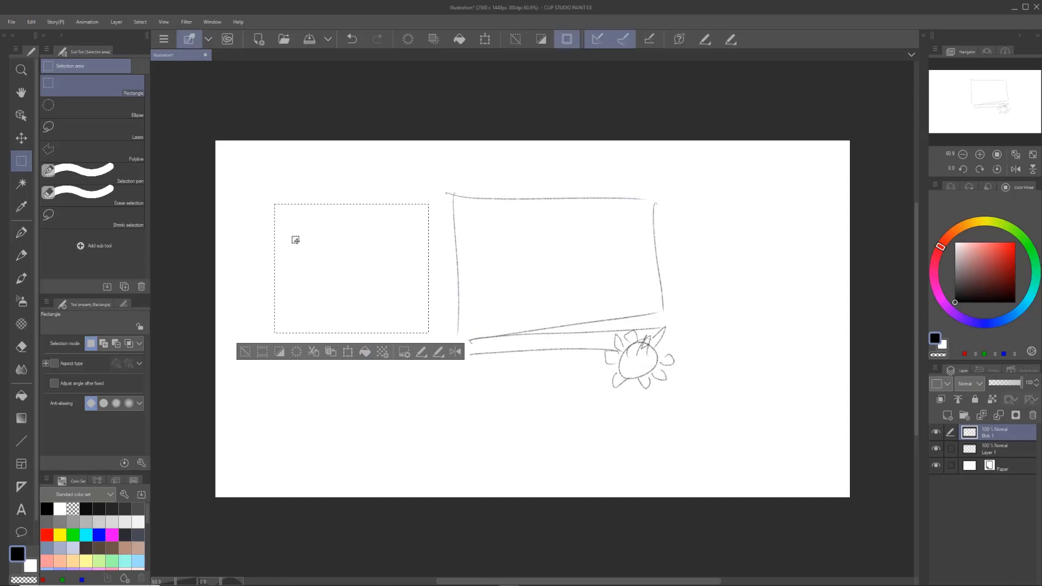
left_click(244, 353)
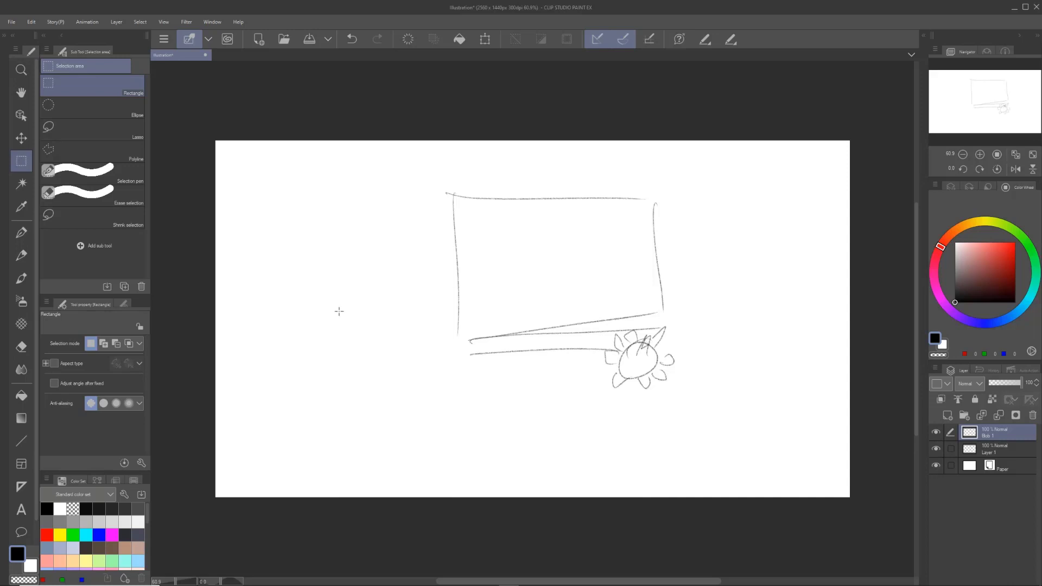
- Scribble a dense tangled shape with the Real G-Pen in the blank area beside the pencil rectangle's left edge
left_click_drag(386, 289, 402, 309)
left_click(288, 326)
left_click(28, 256)
left_click(22, 234)
mouse_move(369, 239)
left_mouse_down()
mouse_move(343, 249)
mouse_move(358, 243)
mouse_move(380, 325)
mouse_move(334, 326)
mouse_move(353, 317)
mouse_move(358, 274)
left_mouse_up()
mouse_move(329, 307)
left_mouse_down()
mouse_move(305, 280)
mouse_move(380, 344)
mouse_move(334, 329)
left_mouse_up()
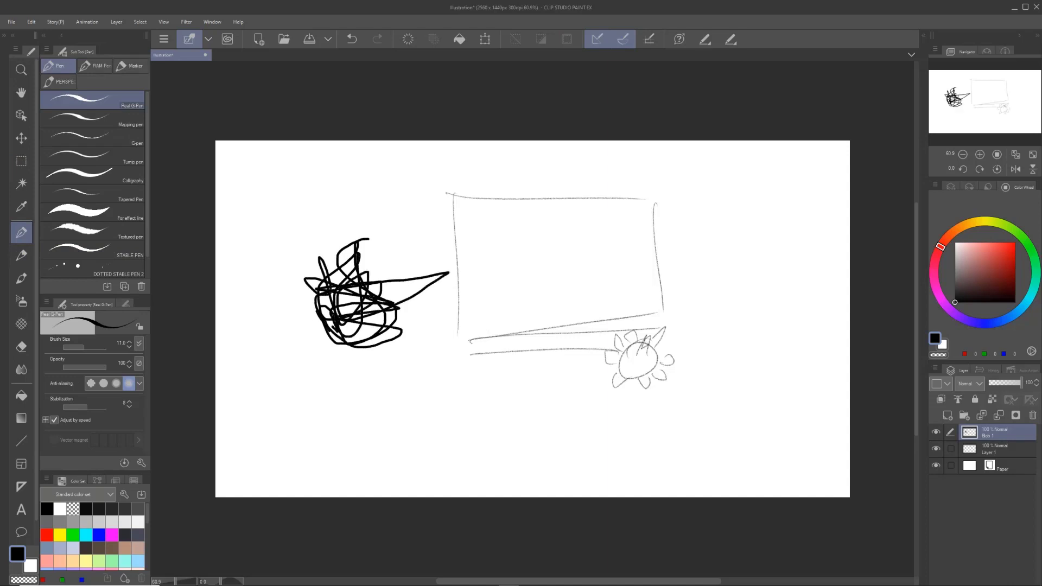
- Enclose the black scribble in a rectangular selection and open its Material property settings to register it as a material
left_click(21, 161)
left_click_drag(292, 218, 449, 364)
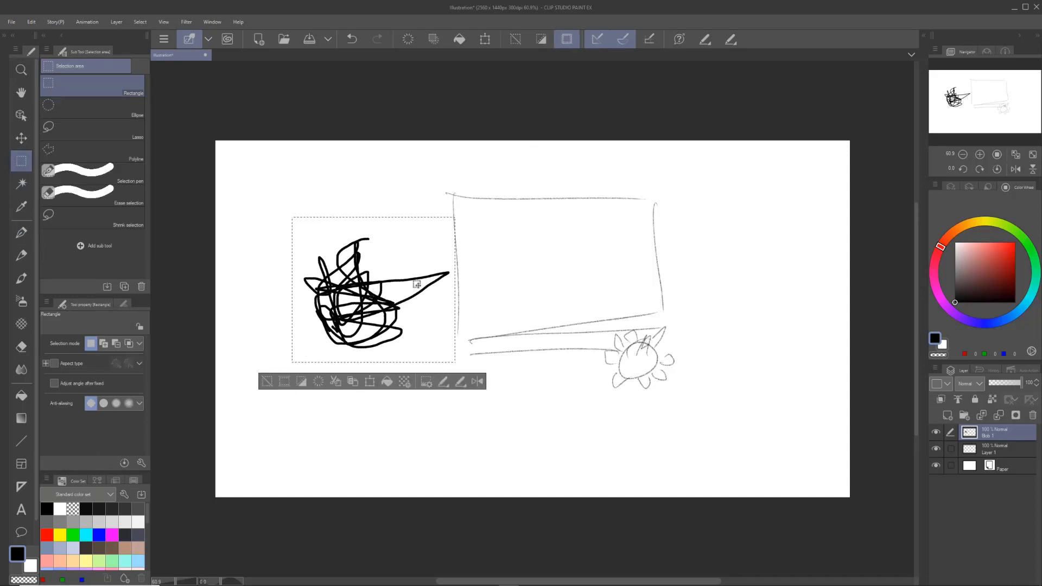
left_click(460, 383)
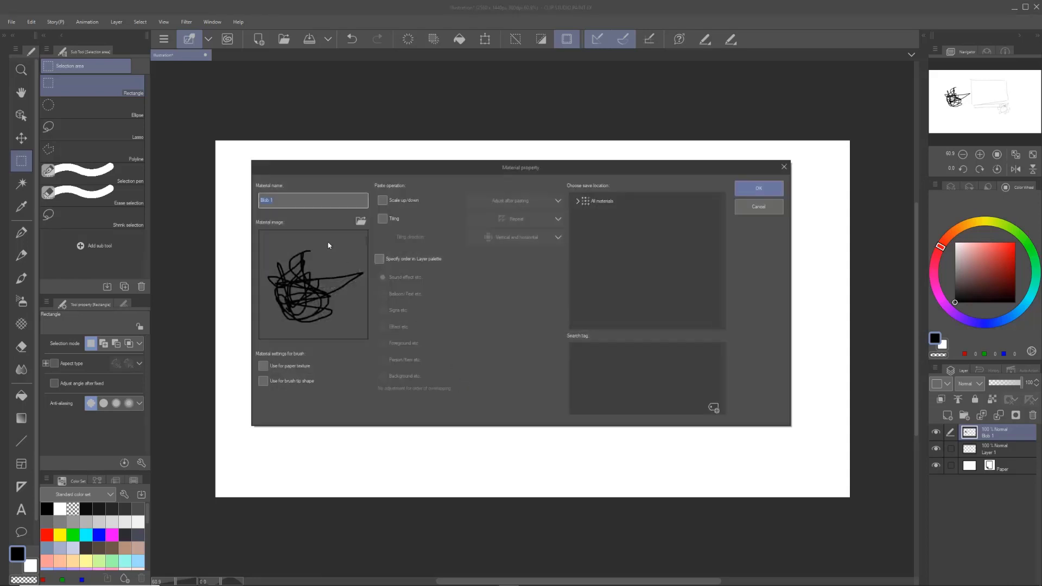
- Name the material blob 2, enable its use for brush tip shape and choose the Brush Tips folder as save location
left_click_drag(279, 198, 257, 200)
type("bl")
left_click(264, 382)
left_click(579, 201)
left_click(593, 217)
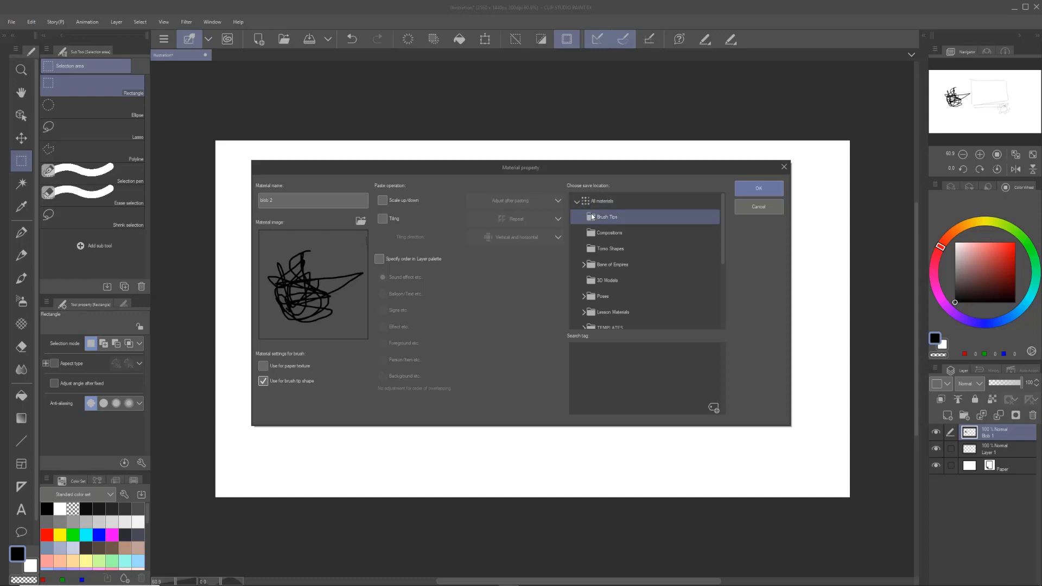
- Register the material with the search tags Blob 2 and Digital Paint, and deselect the scribble
left_click(714, 407)
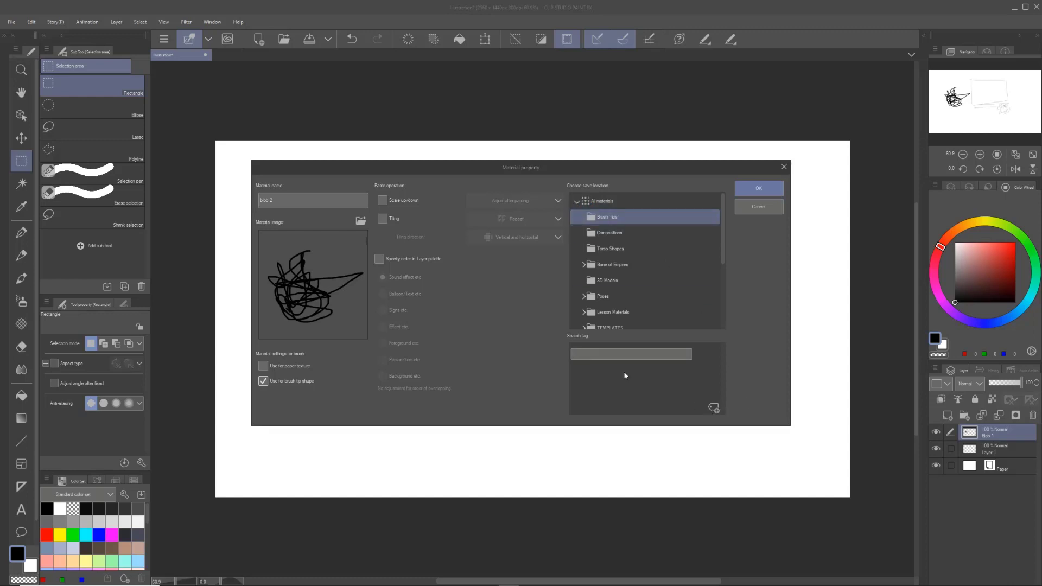
type("Blob 2")
key("Return")
left_click(714, 407)
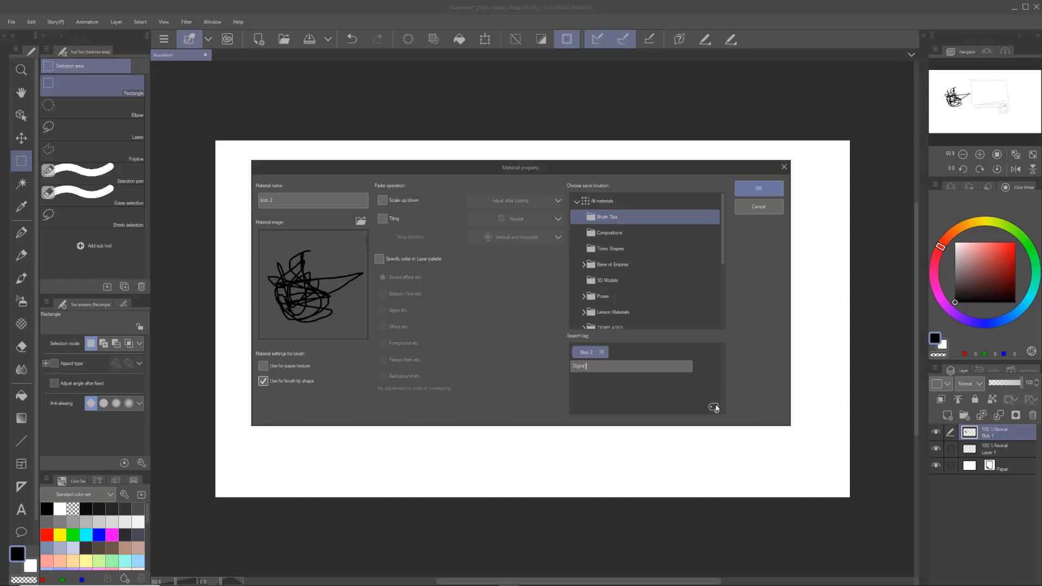
type("Digital Paint")
key("Return")
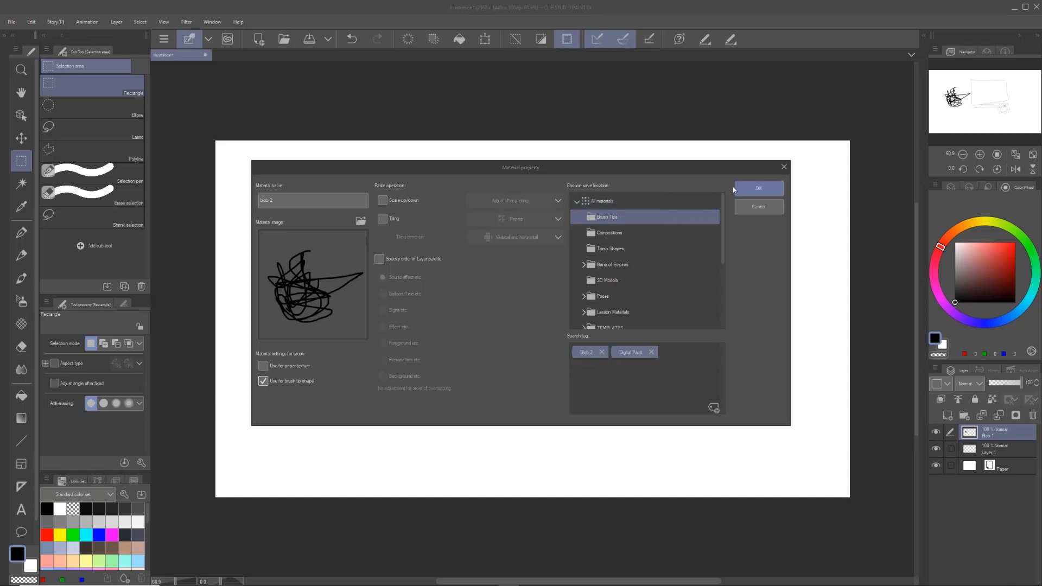
left_click(758, 190)
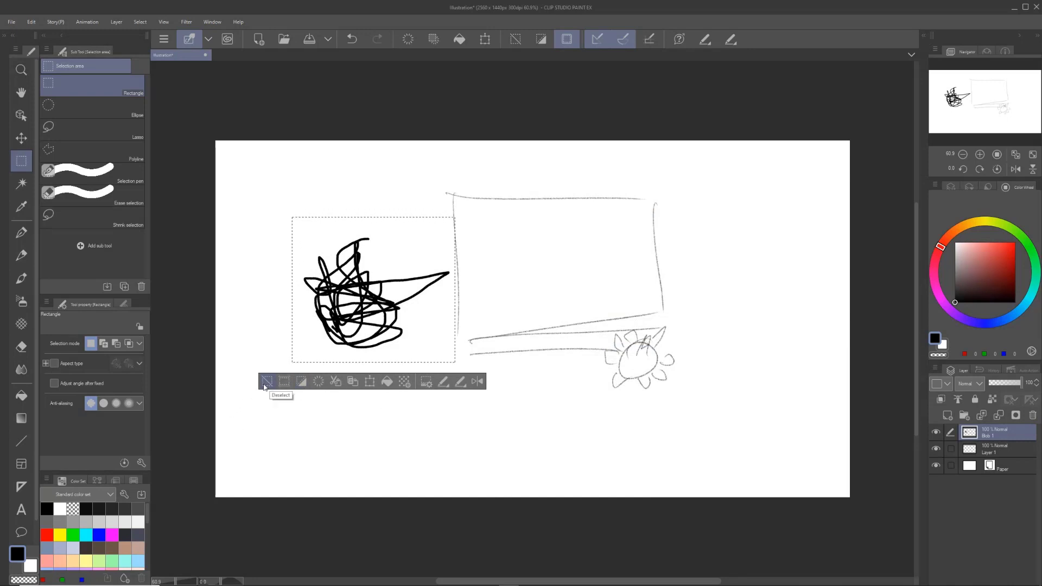
left_click(302, 387)
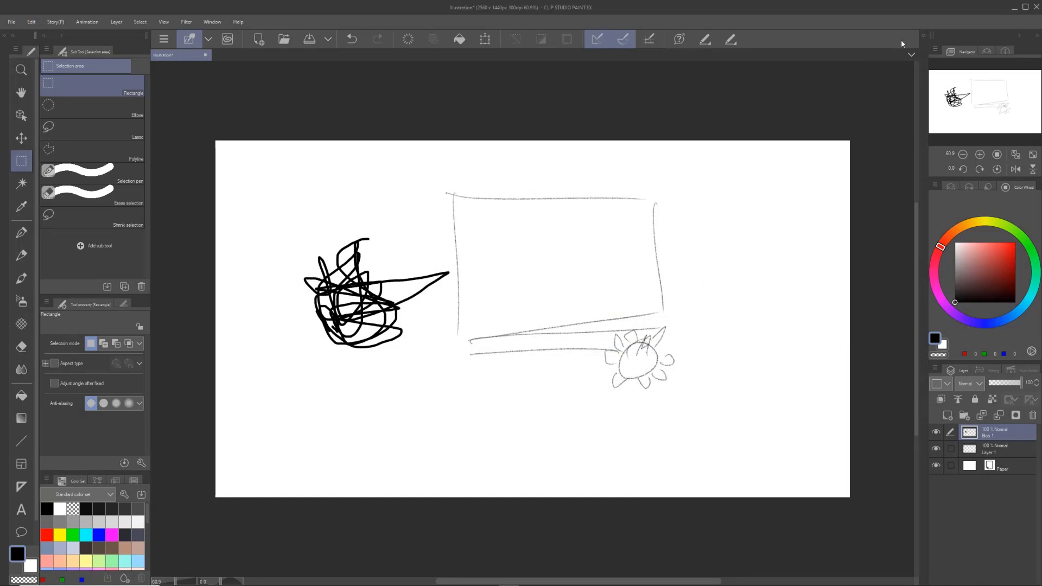
- Expand the Material palette and compare the Brush Tips folder with All materials to locate blob 2 and Blob 1
left_click(925, 36)
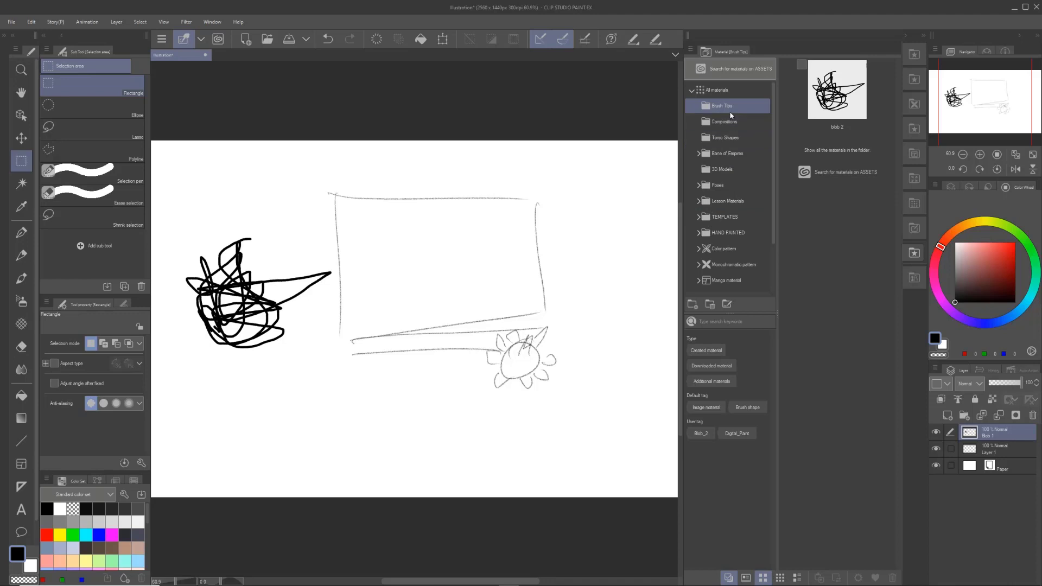
left_click(847, 154)
left_click(763, 90)
left_click(837, 184)
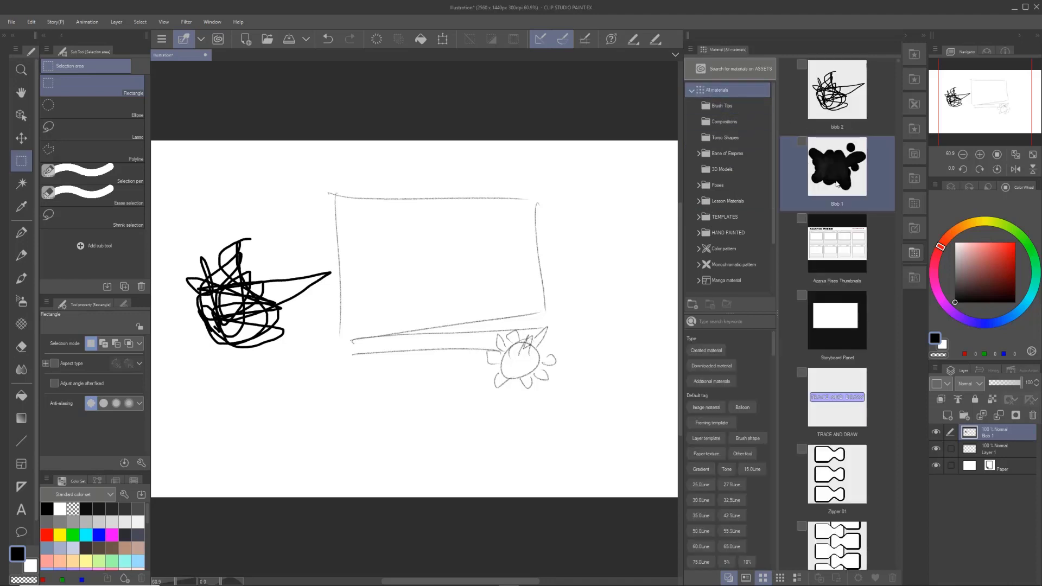
left_click(737, 110)
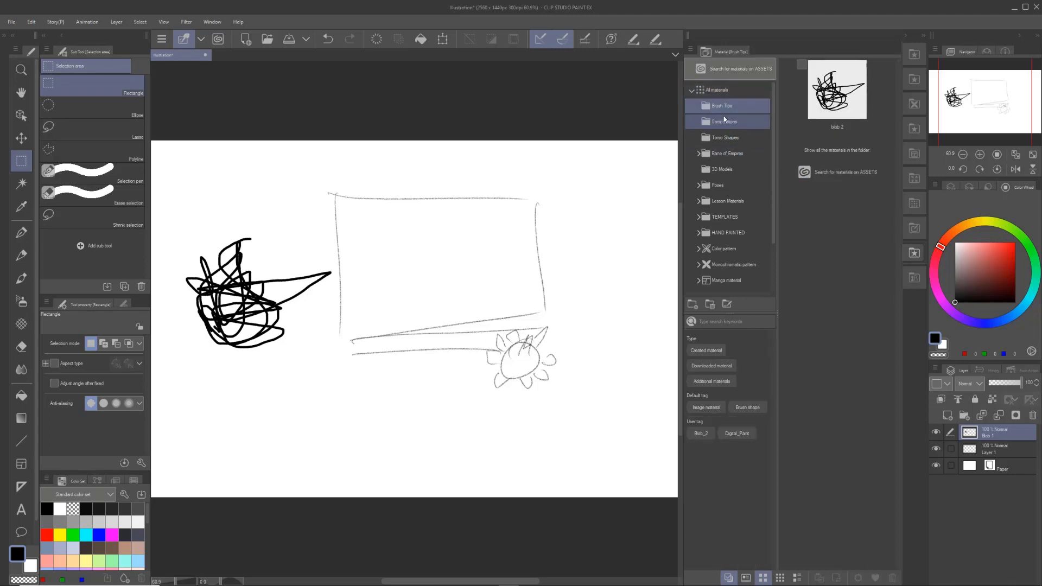
- Move the Blob 1 material from All materials into the Brush Tips folder and open that folder
left_click(722, 89)
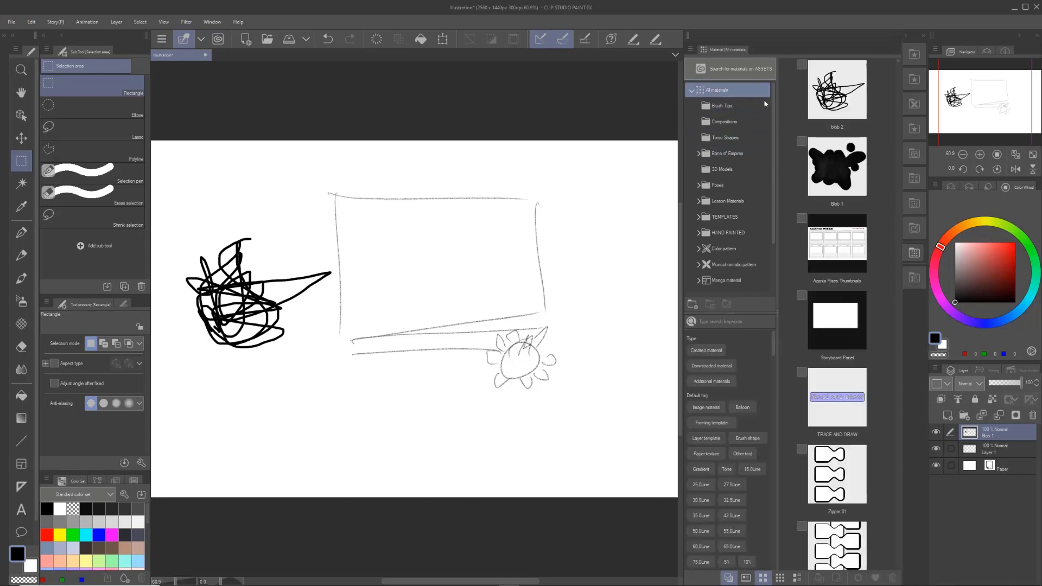
left_click(819, 151)
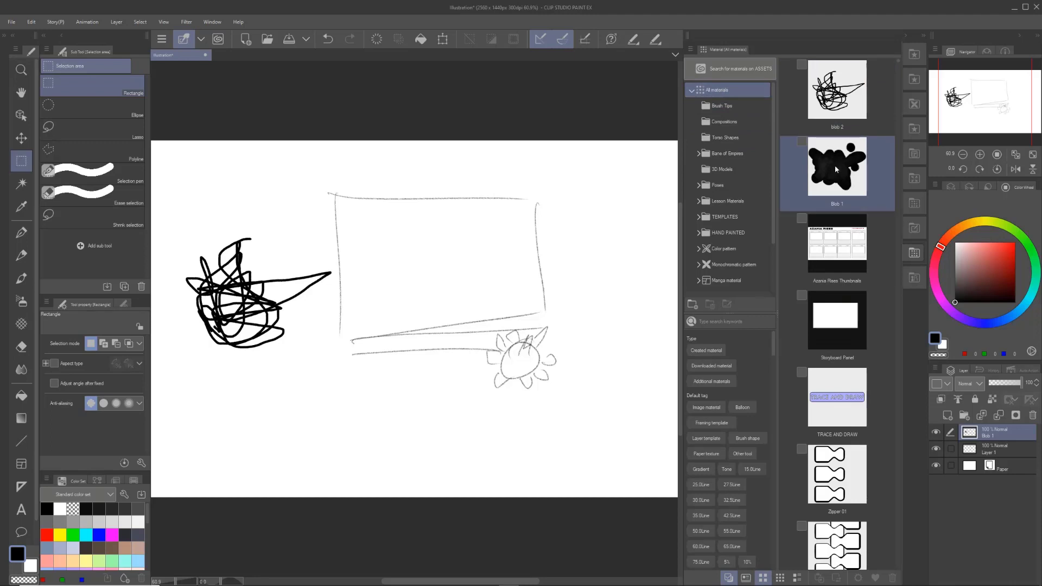
mouse_move(836, 170)
left_mouse_down()
mouse_move(747, 158)
mouse_move(745, 110)
left_mouse_up()
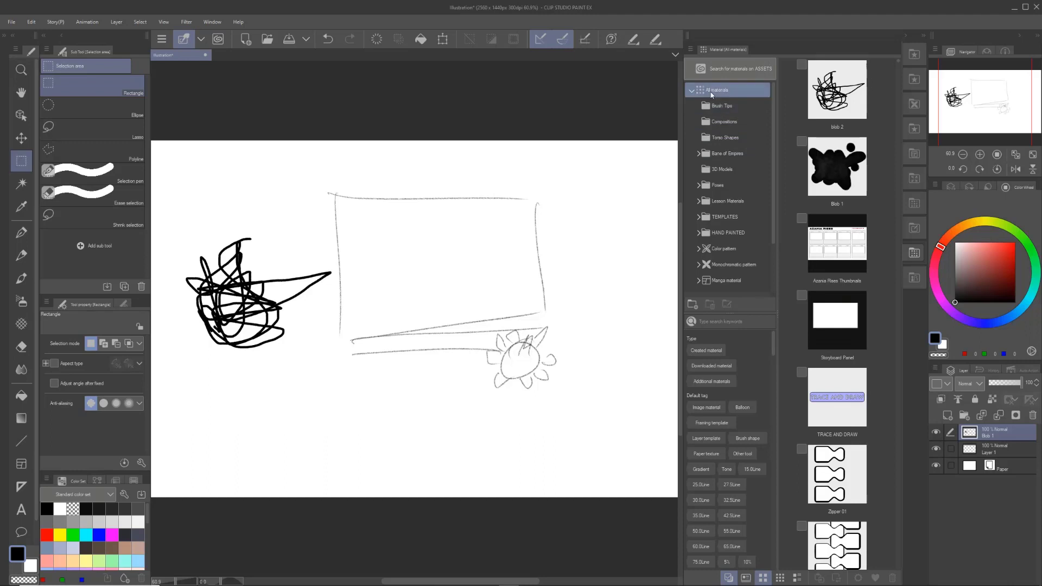
left_click(723, 107)
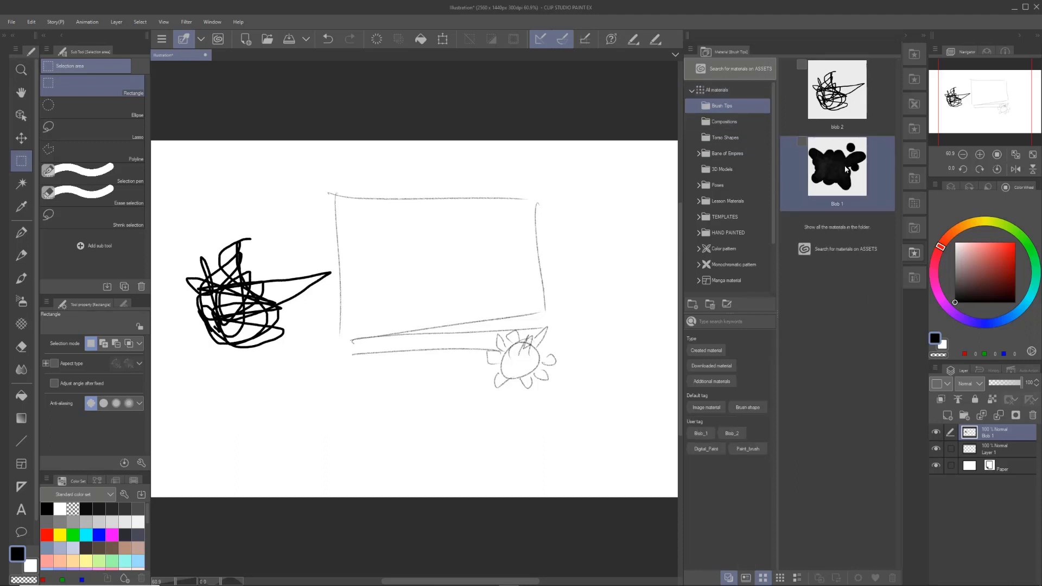
- Browse the Torso Shapes and Lesson Materials folders and collapse the Material palette
left_click(743, 138)
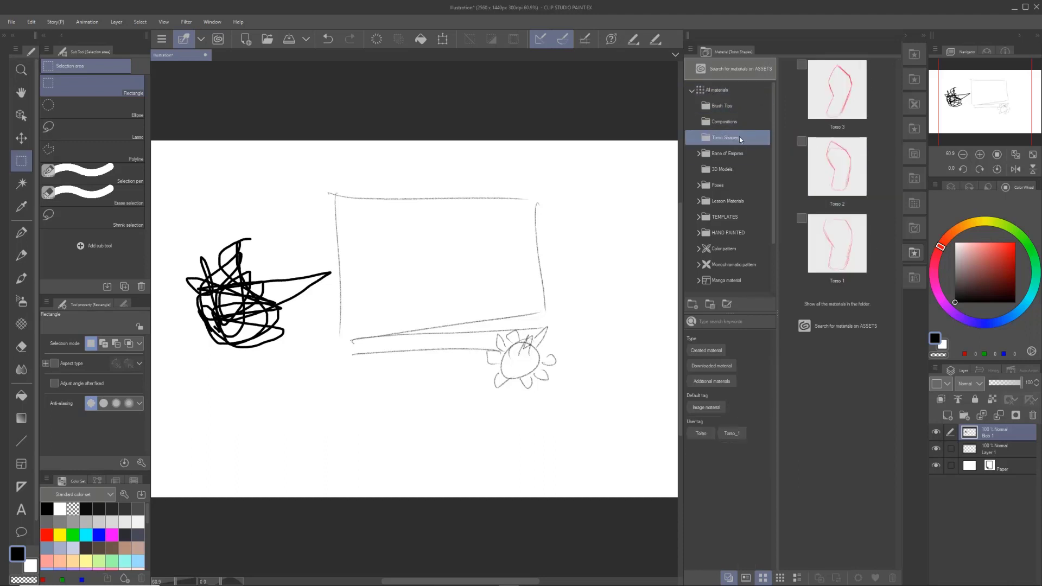
left_click(795, 168)
left_click(728, 201)
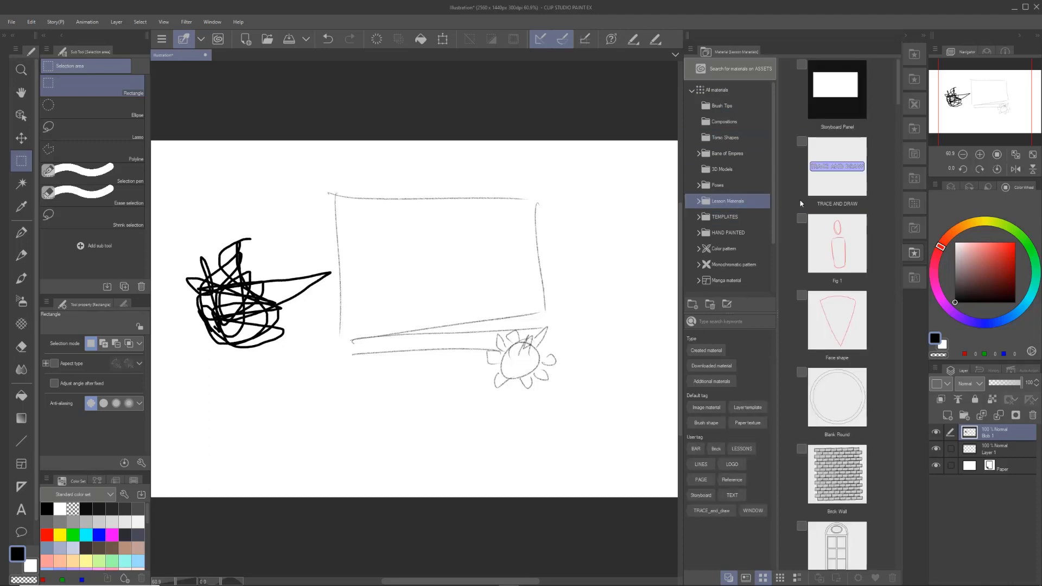
left_click(829, 163)
left_click(906, 33)
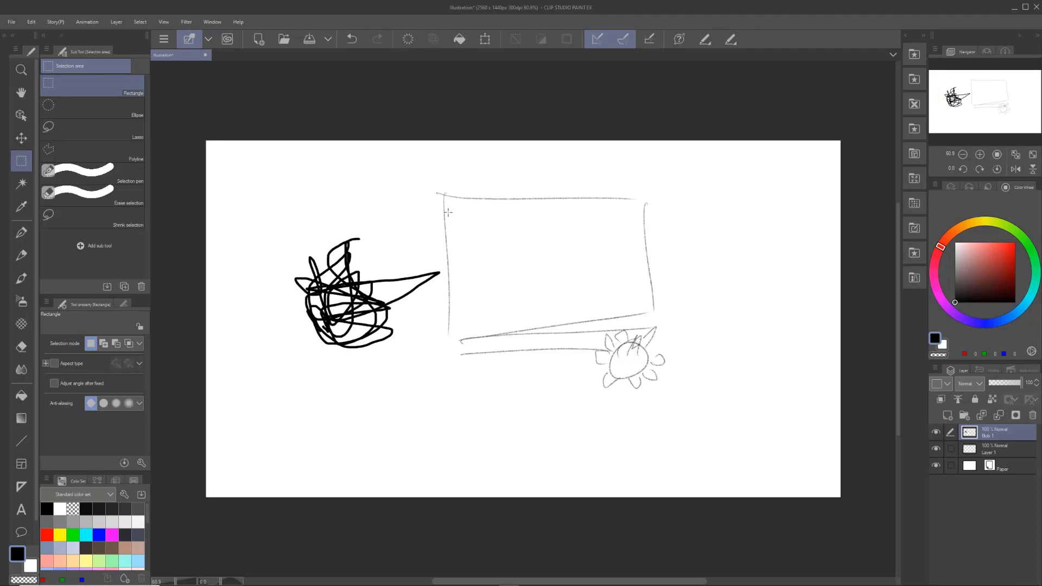